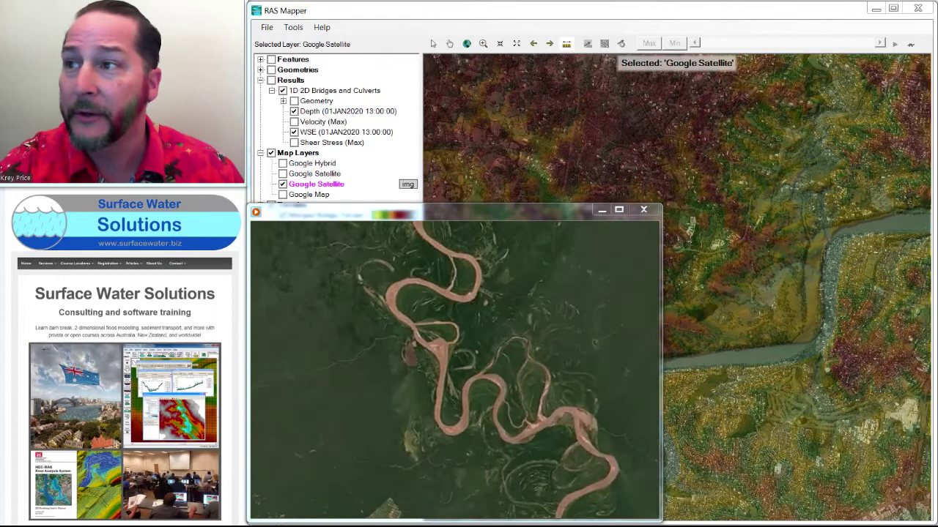
Step: Bring up the Wikipedia World file article and centre its browser window on screen
{"action": "key", "text": "alt+Tab"}
{"action": "left_click_drag", "start_coordinate": [82, 157], "coordinate": [467, 31]}
{"action": "left_click_drag", "start_coordinate": [407, 39], "coordinate": [407, 43]}
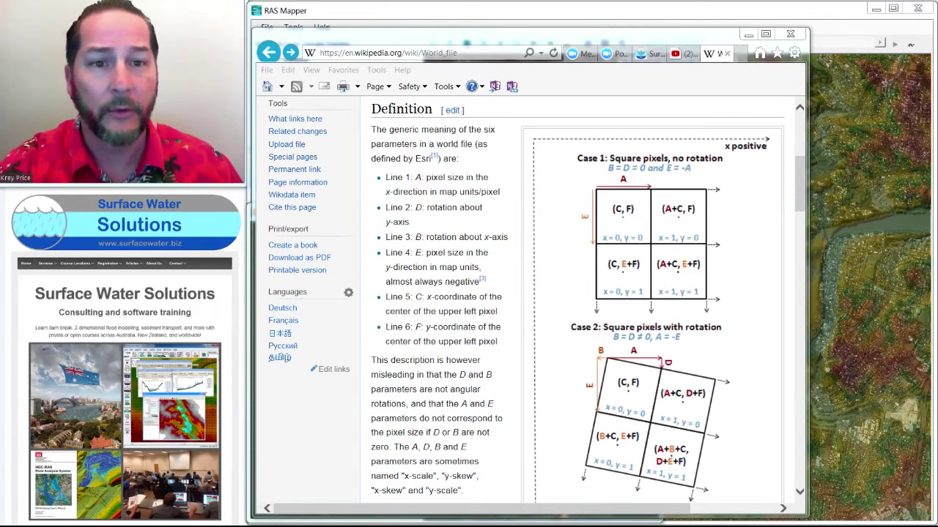
Step: Place the World File Calculator workbook beside the article, then bring the article back in front
{"action": "key", "text": "alt+Tab"}
{"action": "left_click_drag", "start_coordinate": [408, 151], "coordinate": [568, 133]}
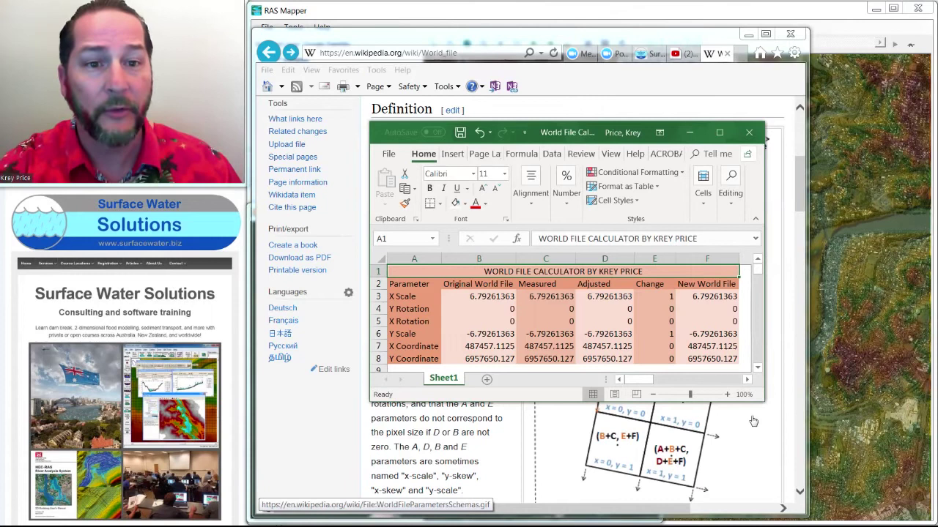
{"action": "left_click_drag", "start_coordinate": [589, 130], "coordinate": [565, 126]}
{"action": "left_click", "coordinate": [555, 41]}
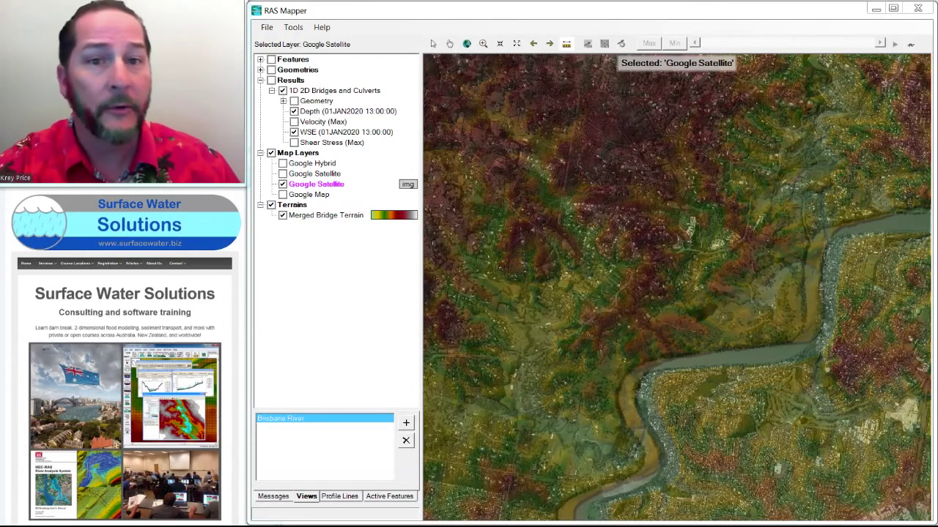
{"action": "left_click", "coordinate": [282, 184]}
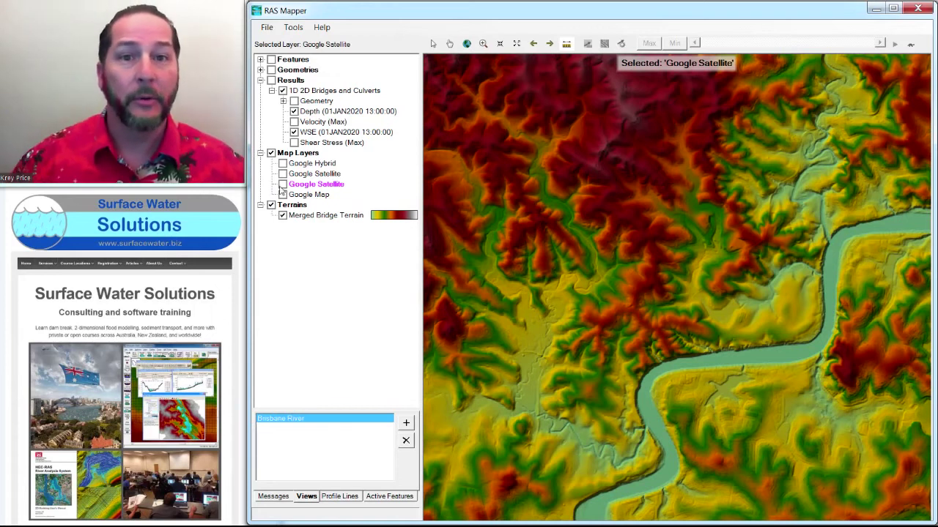
{"action": "left_click", "coordinate": [283, 185]}
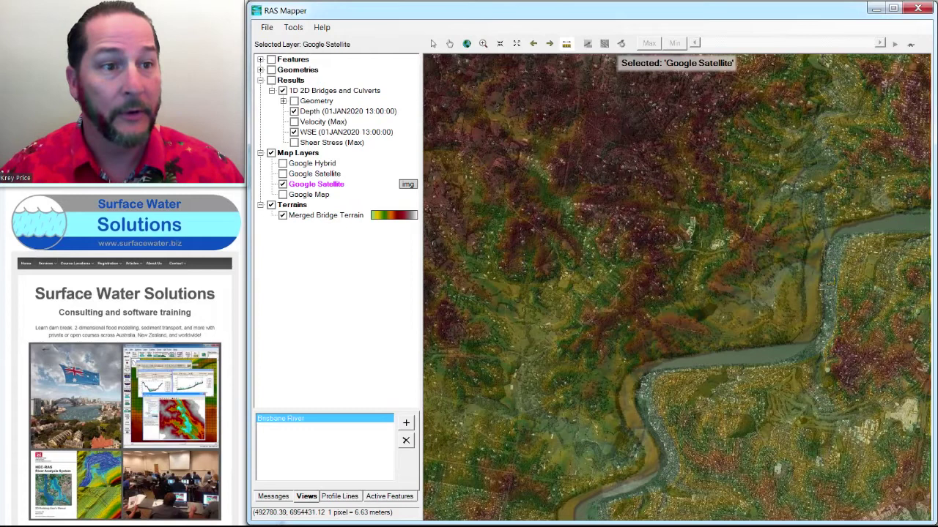
{"action": "left_click", "coordinate": [283, 184]}
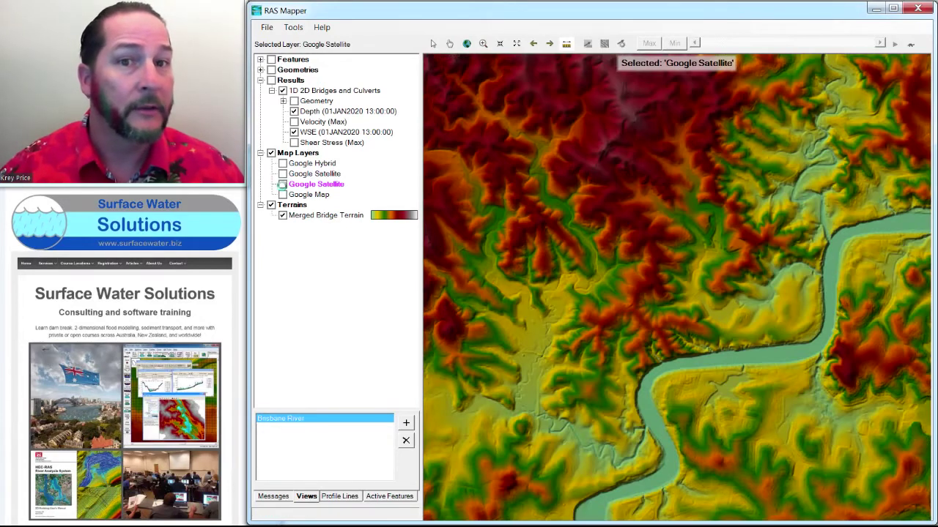
{"action": "left_click", "coordinate": [283, 185]}
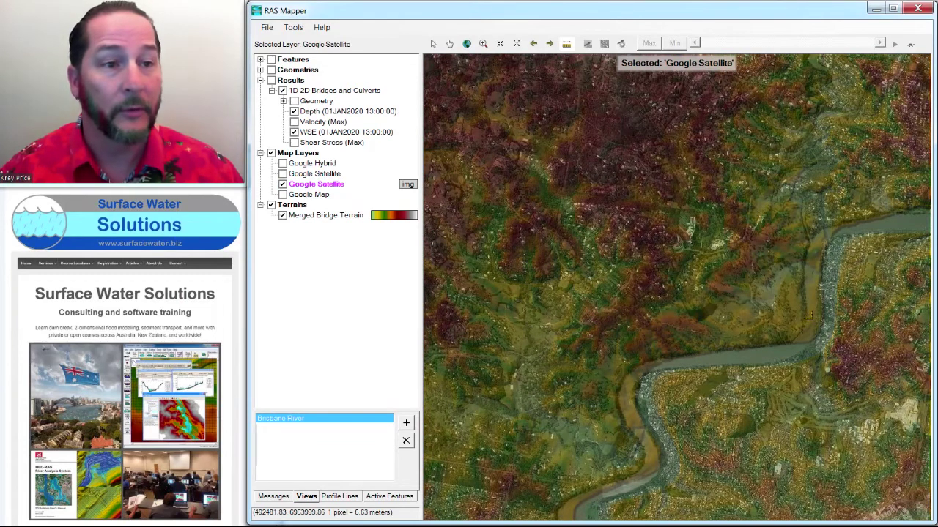
{"action": "left_click", "coordinate": [290, 30]}
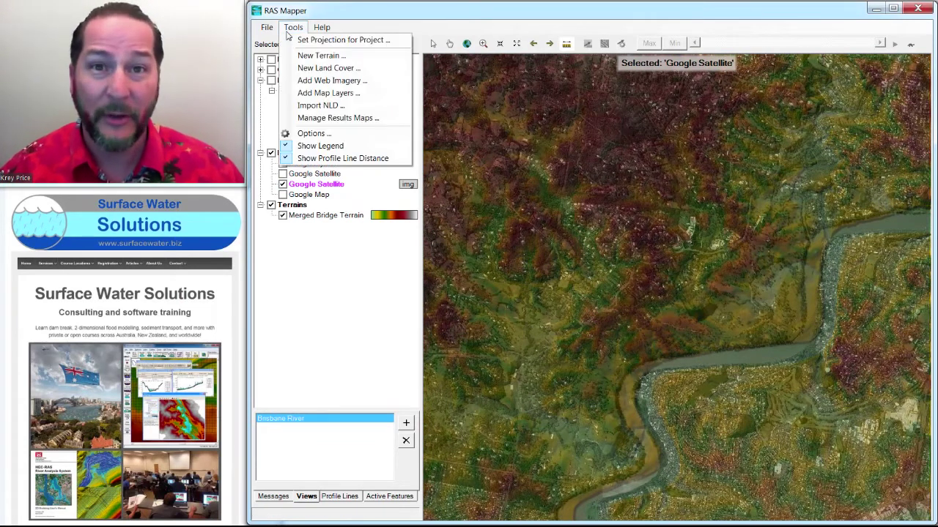
{"action": "left_click", "coordinate": [314, 133]}
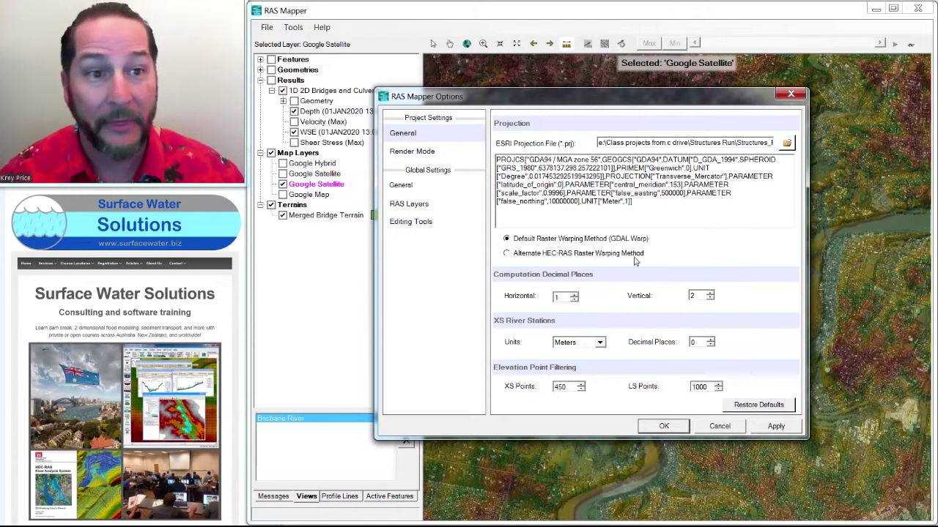
{"action": "left_click", "coordinate": [722, 427]}
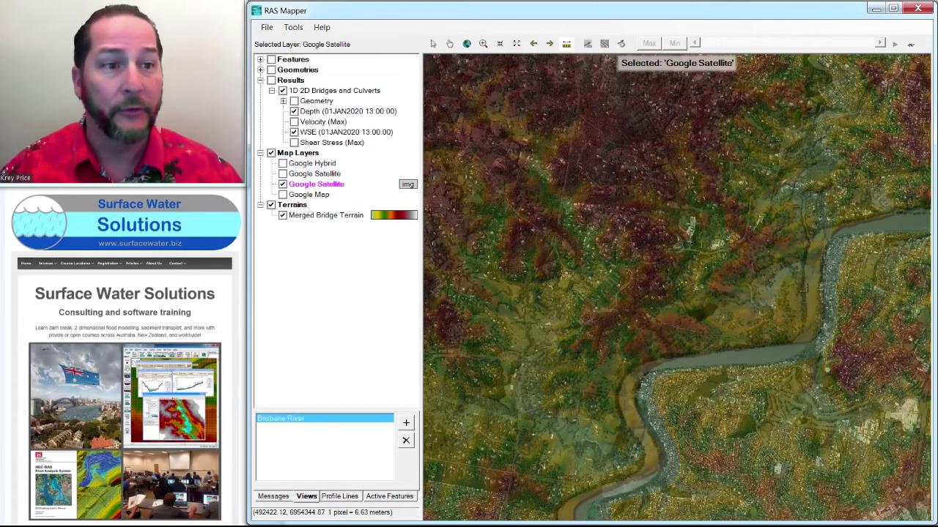
Step: Measure a line on the terrain map and read its length of about 238.94 metres
{"action": "left_click", "coordinate": [282, 185]}
{"action": "left_click", "coordinate": [283, 185]}
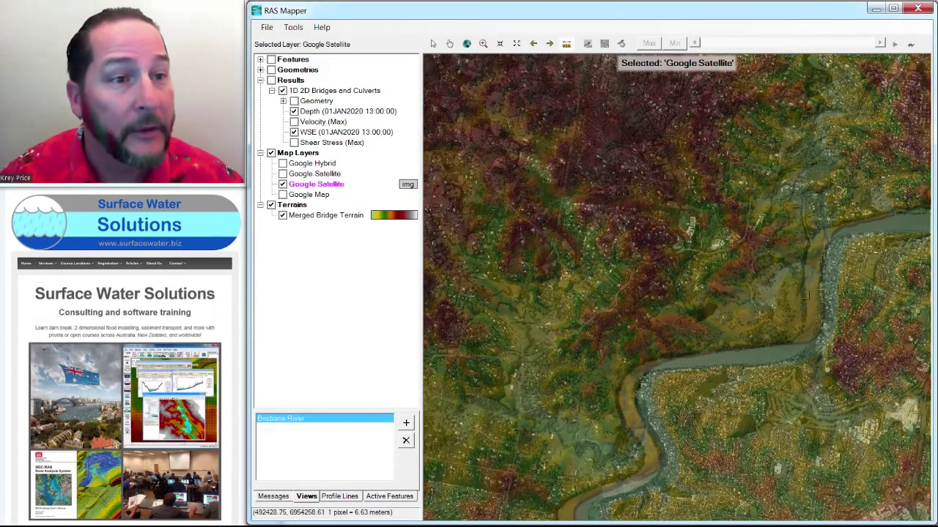
{"action": "left_click", "coordinate": [808, 297], "text": "ctrl"}
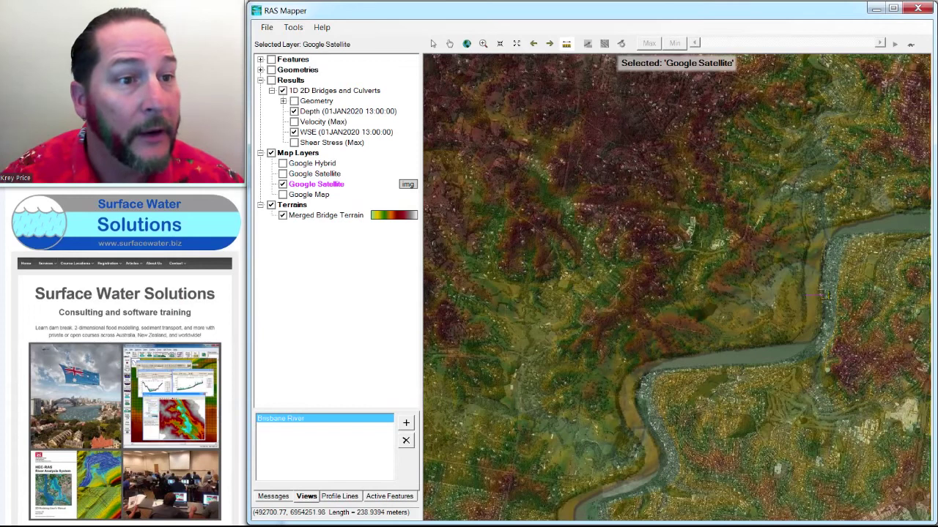
{"action": "right_click", "coordinate": [827, 296]}
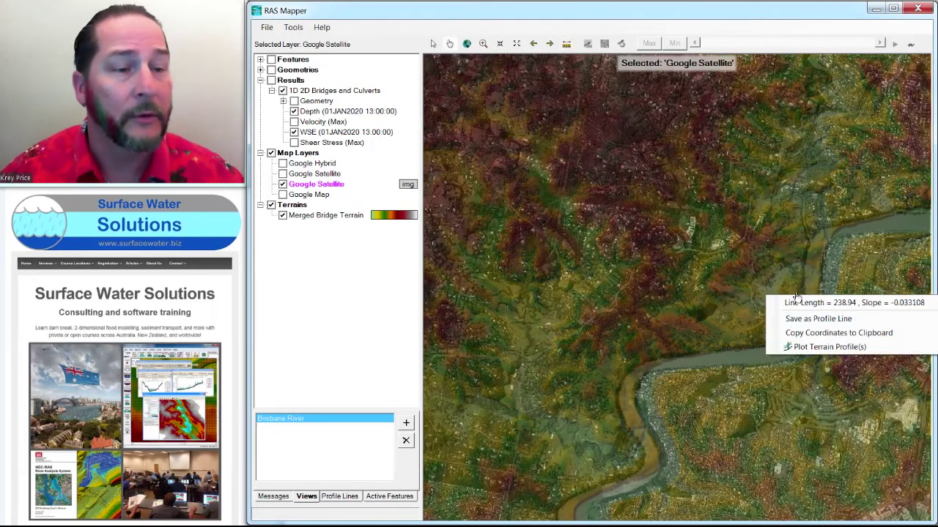
{"action": "key", "text": "Escape"}
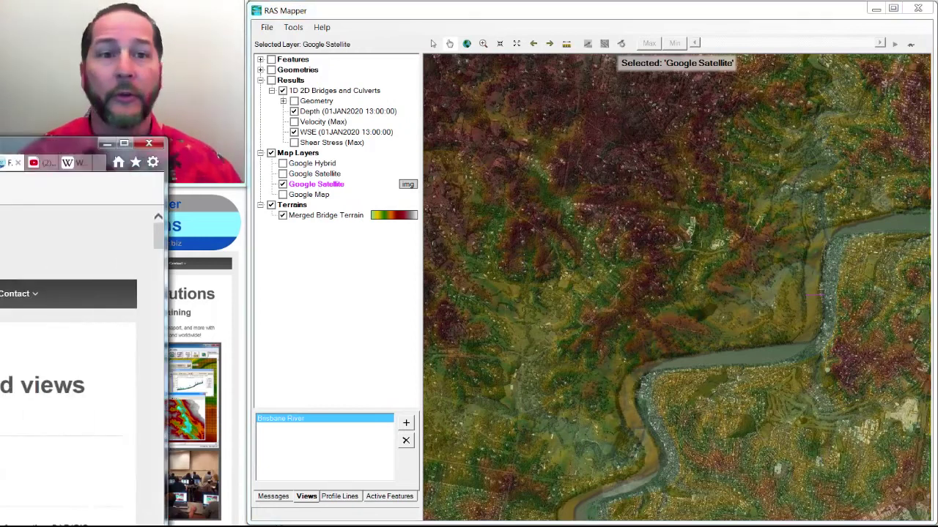
{"action": "left_click_drag", "start_coordinate": [0, 146], "coordinate": [673, 40]}
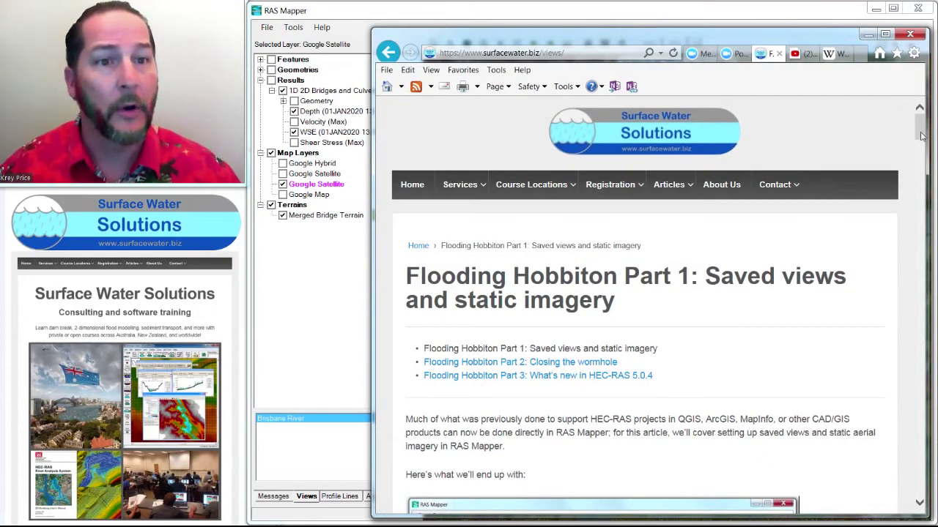
{"action": "left_click_drag", "start_coordinate": [921, 137], "coordinate": [914, 438]}
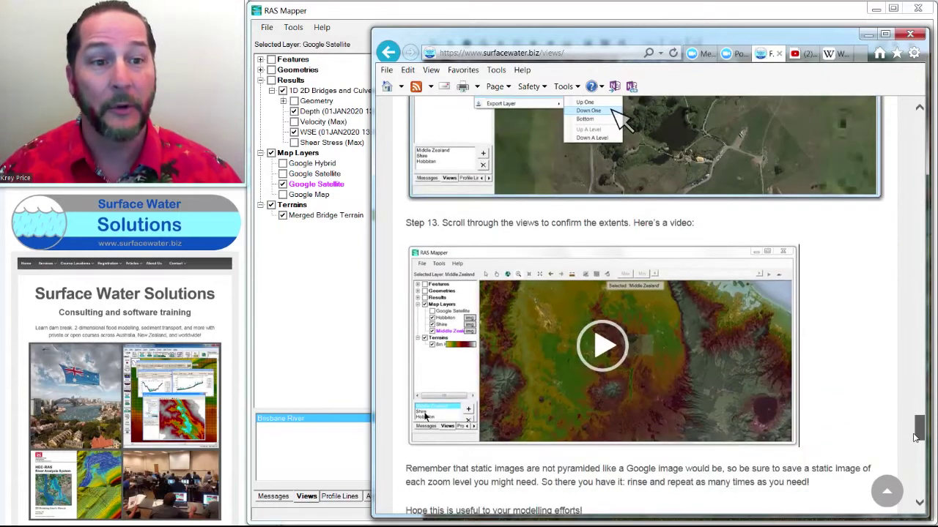
{"action": "scroll", "coordinate": [914, 438], "scroll_direction": "down", "scroll_amount": 1}
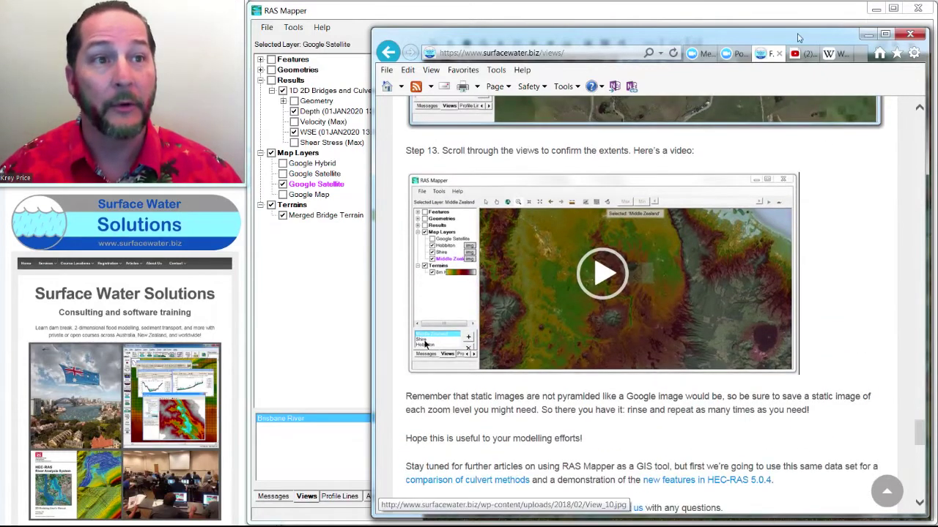
{"action": "left_click_drag", "start_coordinate": [803, 37], "coordinate": [117, 56]}
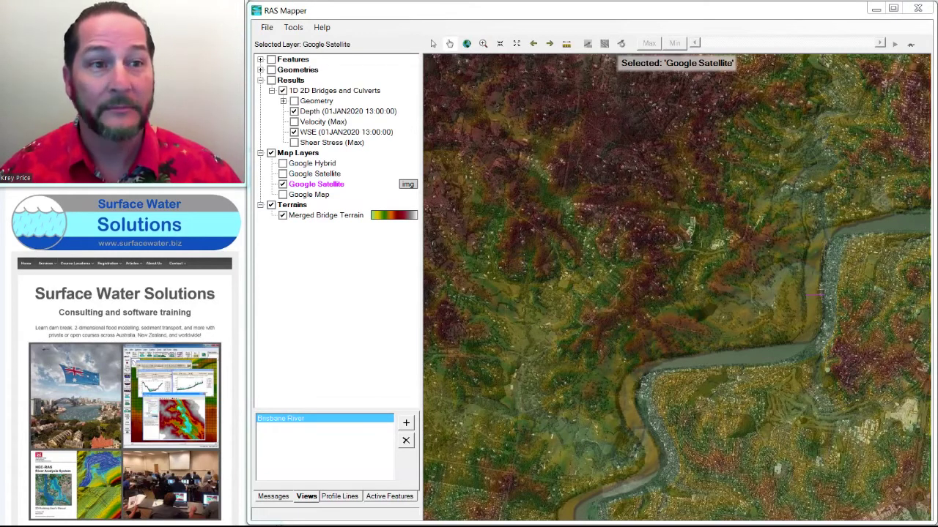
Step: Export the Google Satellite layer's current image to JPEG, saving into the Aerial folder
{"action": "right_click", "coordinate": [322, 191]}
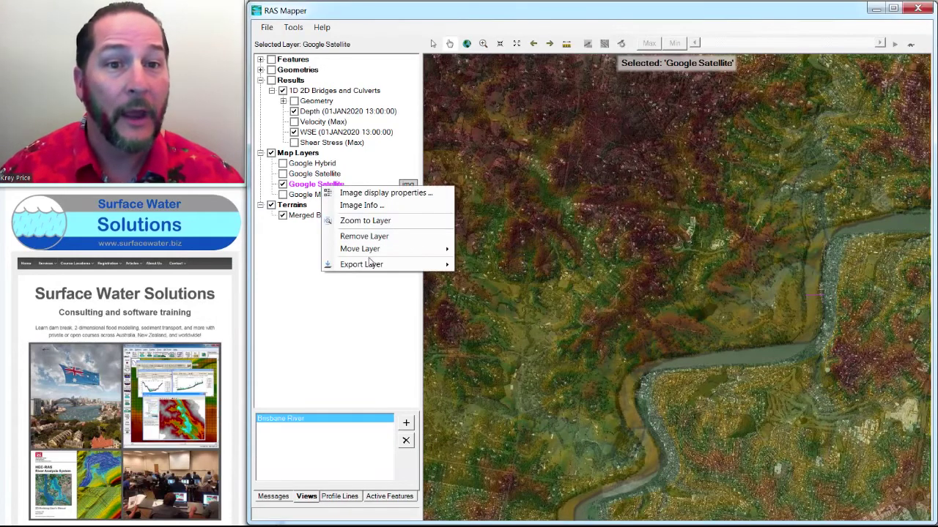
{"action": "mouse_move", "coordinate": [370, 264]}
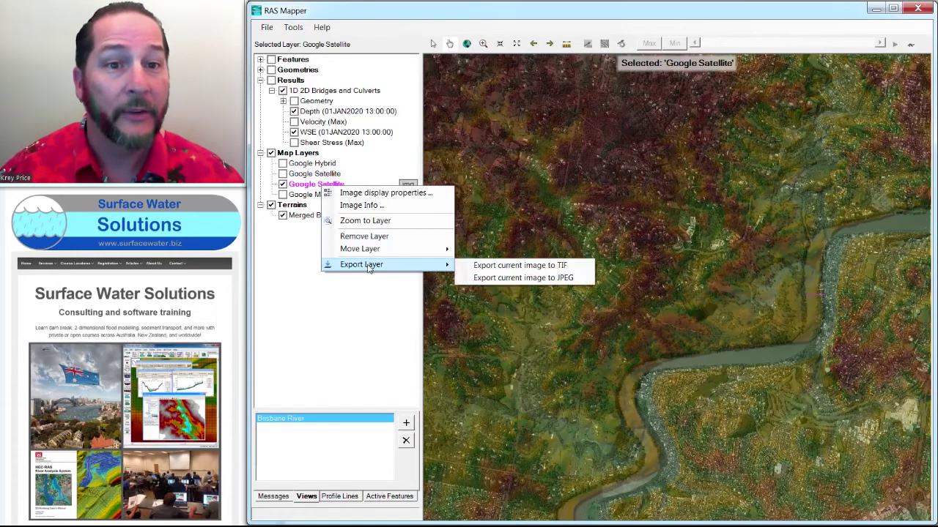
{"action": "left_click", "coordinate": [555, 277]}
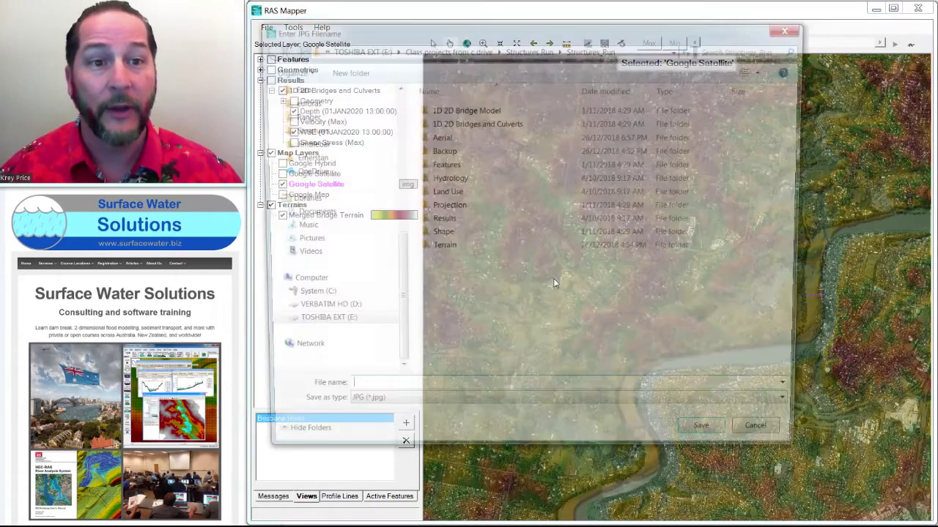
{"action": "left_click", "coordinate": [436, 249]}
{"action": "double_click", "coordinate": [436, 250]}
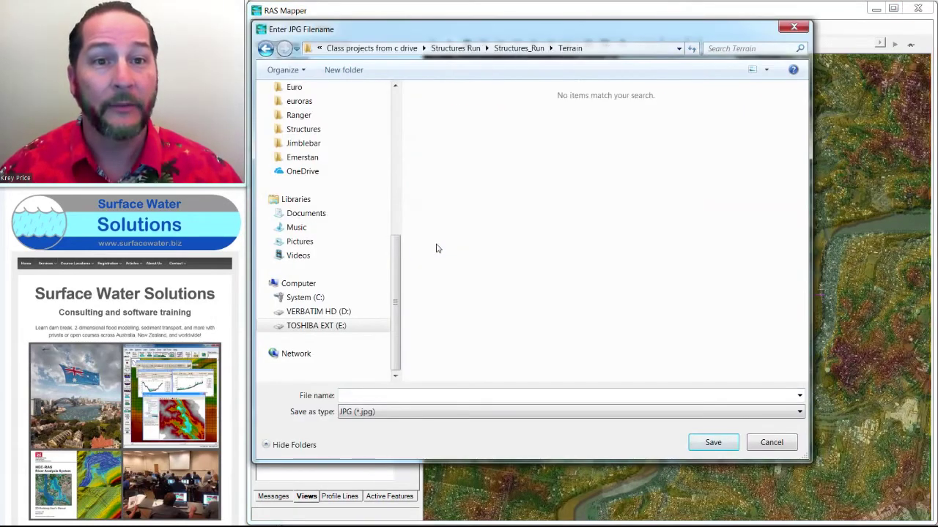
{"action": "key", "text": "BackSpace"}
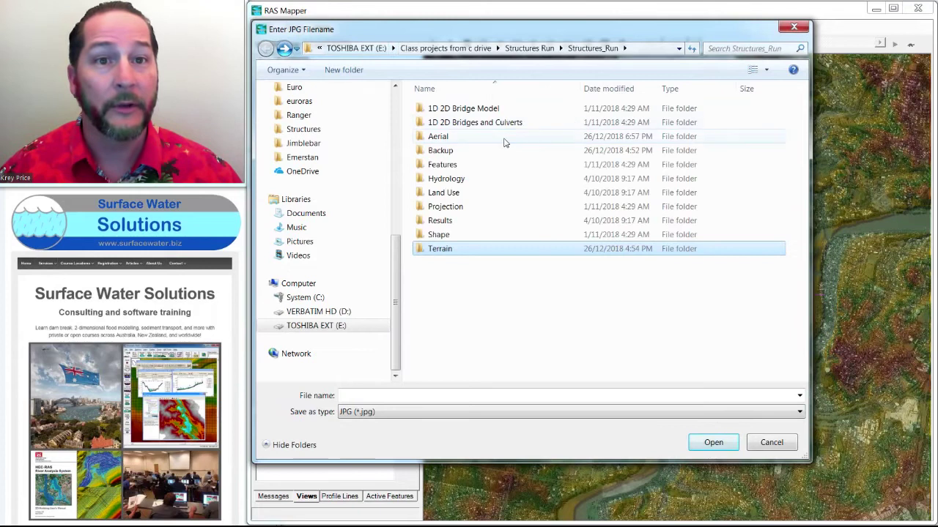
{"action": "double_click", "coordinate": [503, 138]}
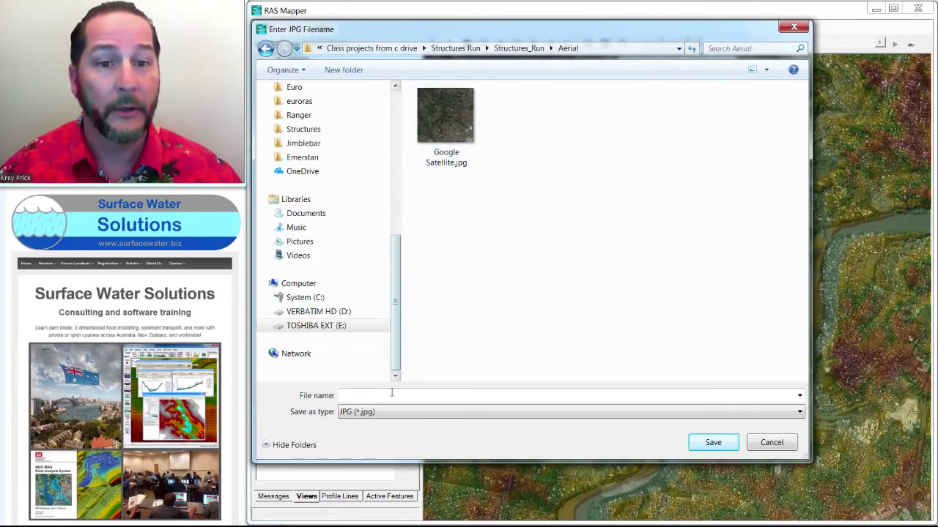
Step: Name the export 'Google Satellite Wrong' and save it
{"action": "left_click", "coordinate": [341, 396]}
{"action": "type", "text": "Goog"}
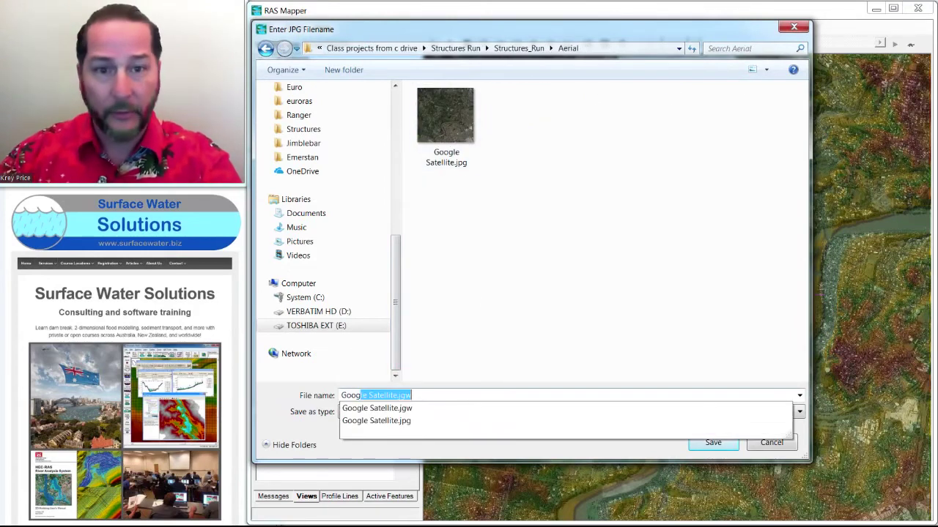
{"action": "type", "text": "le Satellite Wo"}
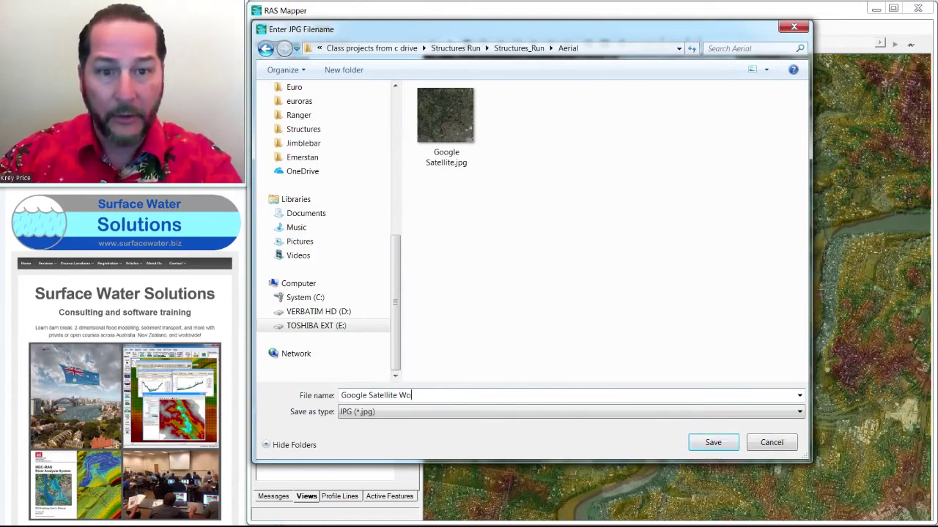
{"action": "key", "text": "BackSpace"}
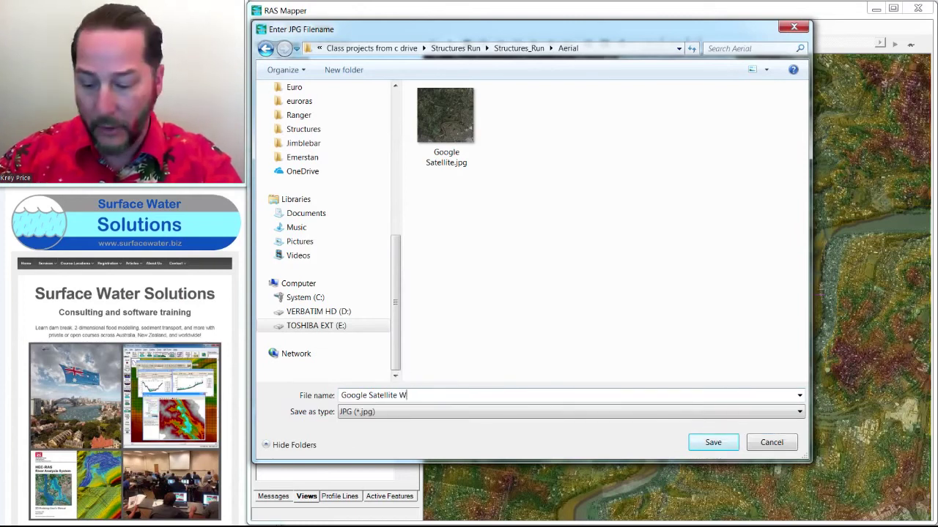
{"action": "type", "text": "rong"}
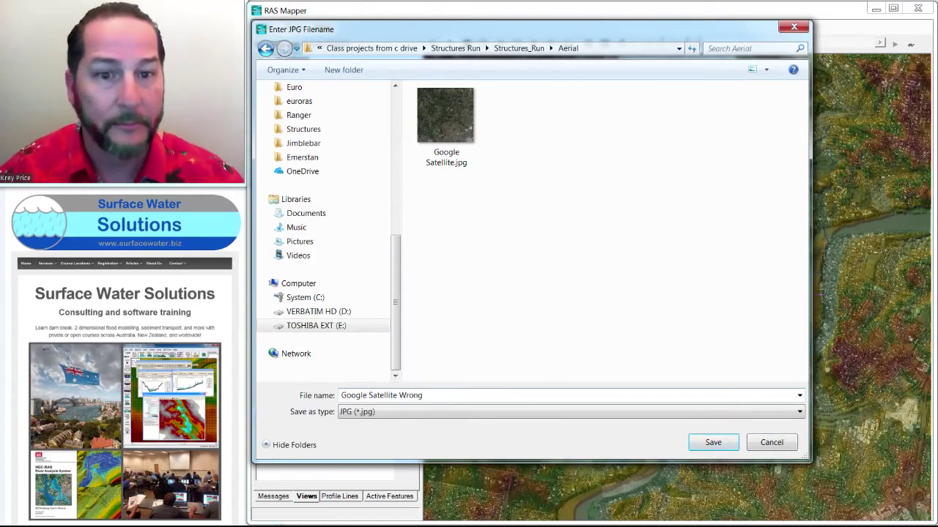
{"action": "key", "text": "Return"}
{"action": "left_click_drag", "start_coordinate": [0, 192], "coordinate": [630, 138]}
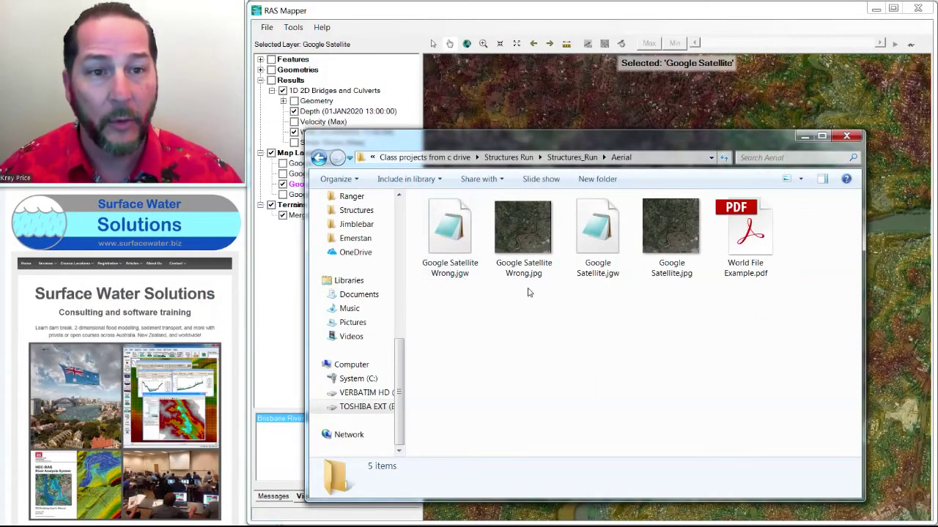
Step: Open Google Satellite Wrong.jgw in Notepad, move it aside, and select its six values
{"action": "mouse_move", "coordinate": [536, 280]}
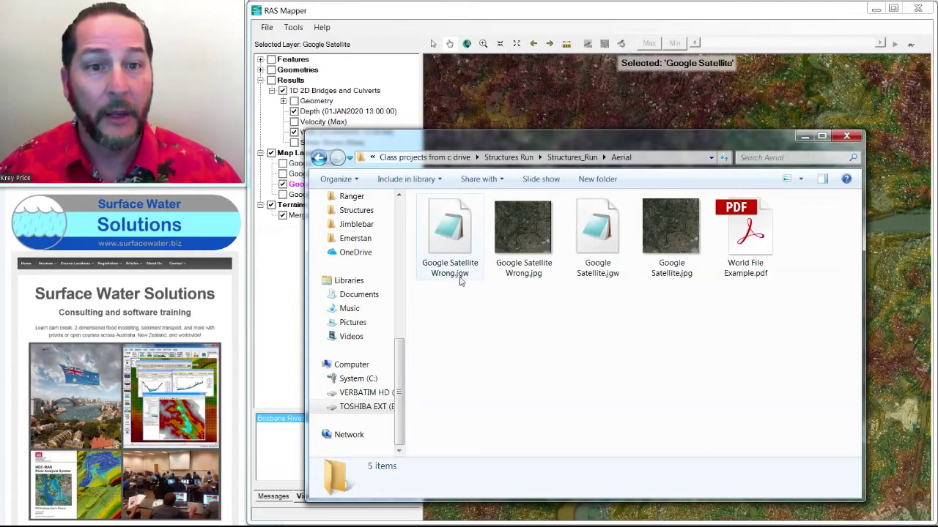
{"action": "double_click", "coordinate": [460, 249]}
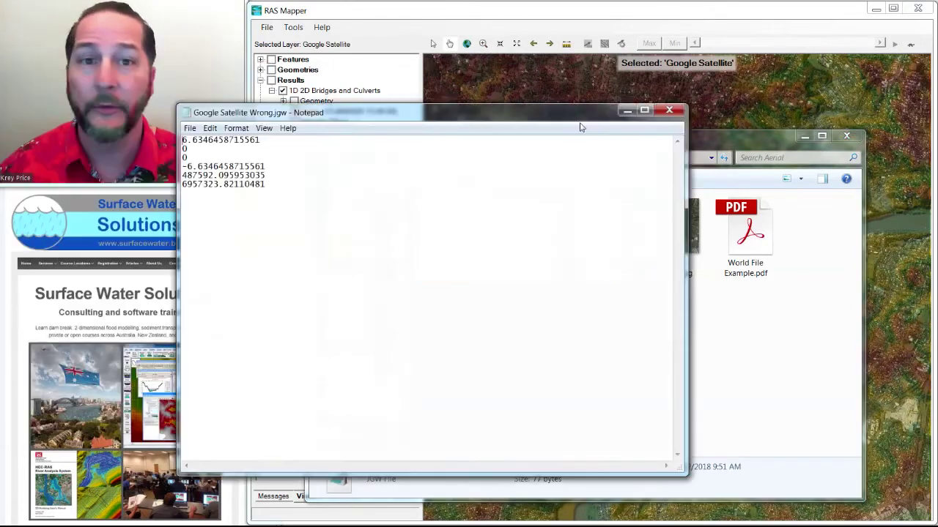
{"action": "left_click_drag", "start_coordinate": [518, 116], "coordinate": [705, 137]}
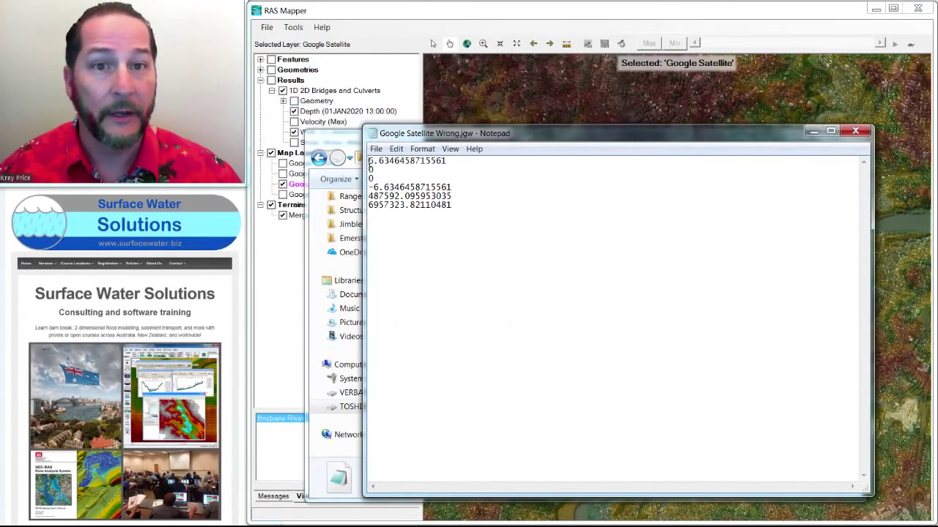
{"action": "left_click_drag", "start_coordinate": [368, 161], "coordinate": [457, 208]}
{"action": "key", "text": "ctrl+c"}
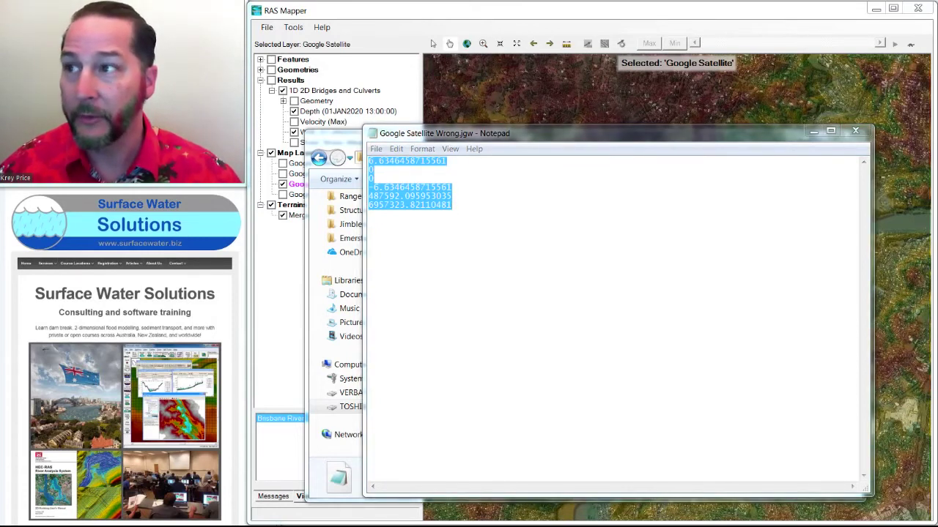
Step: Paste the world-file values into calculator cell B3 and enter a 250 X-coordinate shift in E7
{"action": "key", "text": "alt+Tab"}
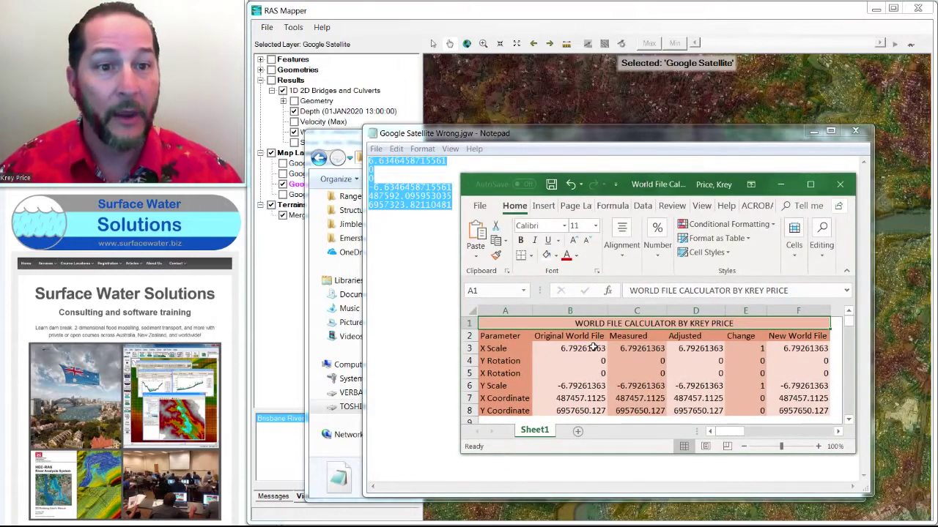
{"action": "left_click", "coordinate": [593, 348]}
{"action": "key", "text": "ctrl+v"}
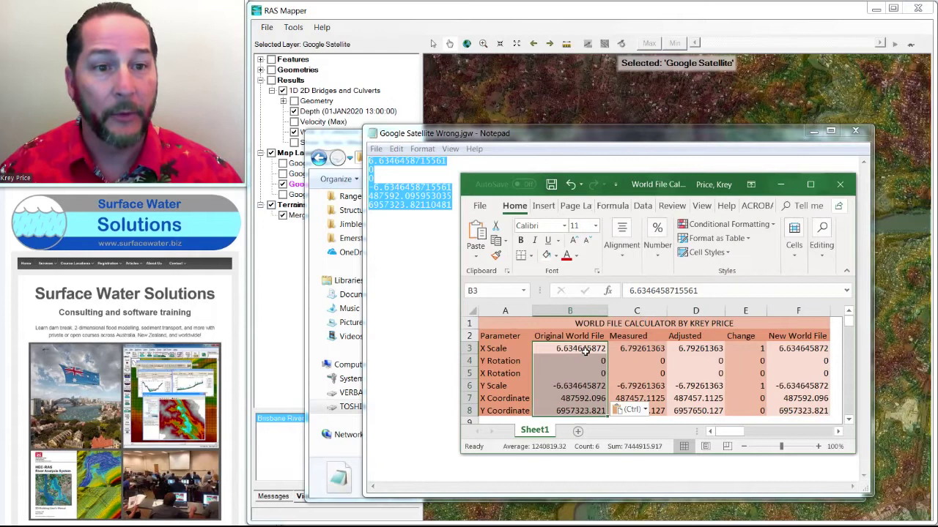
{"action": "left_click", "coordinate": [751, 398]}
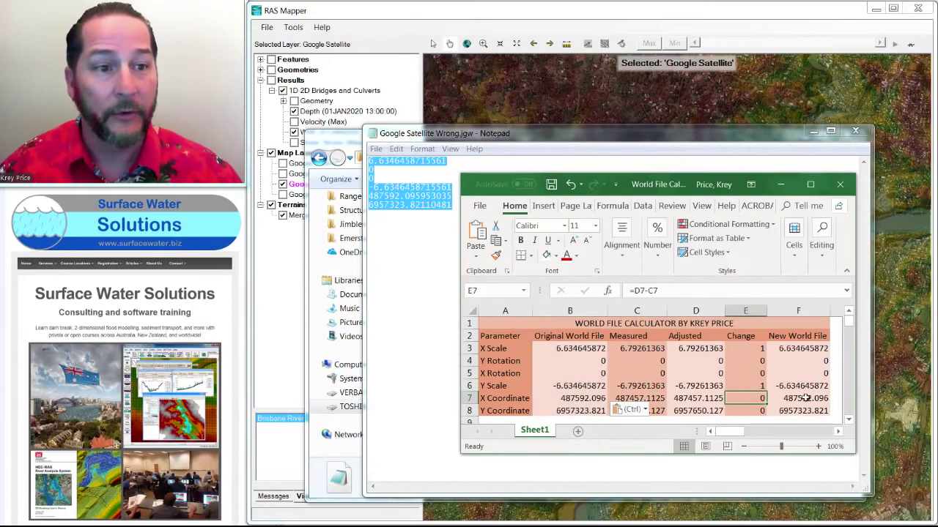
{"action": "type", "text": "250"}
{"action": "key", "text": "Return"}
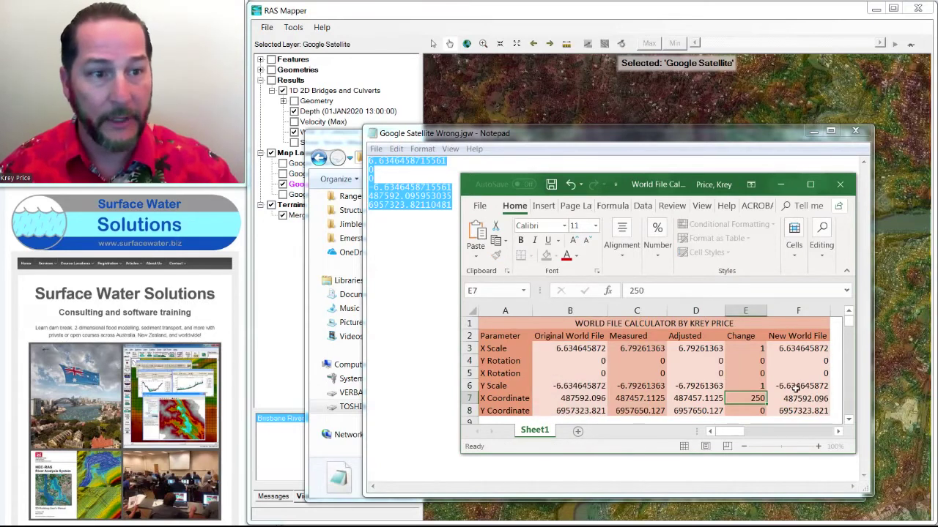
Step: Replace the .jgw file's text with the new values from F3:F8 and save it
{"action": "left_click_drag", "start_coordinate": [788, 352], "coordinate": [796, 414]}
{"action": "key", "text": "ctrl+c"}
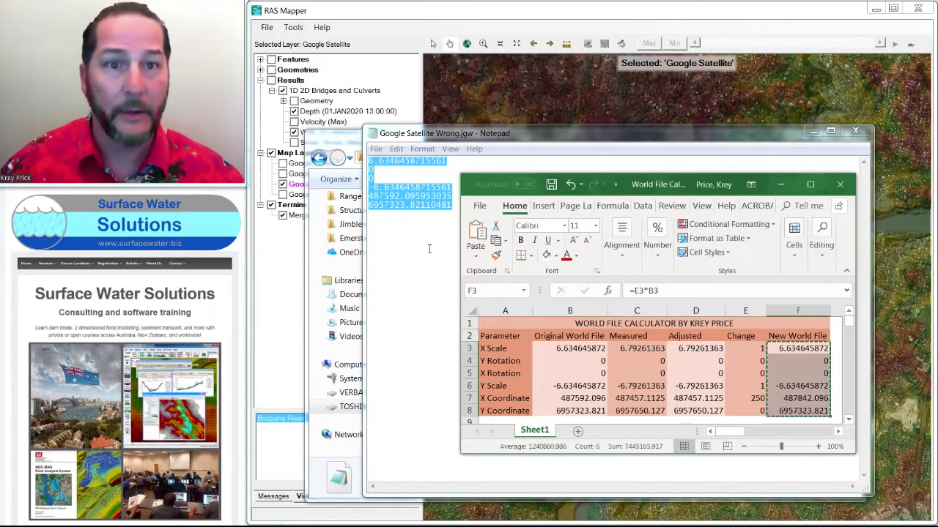
{"action": "left_click", "coordinate": [429, 246]}
{"action": "key", "text": "ctrl+a"}
{"action": "key", "text": "ctrl+v"}
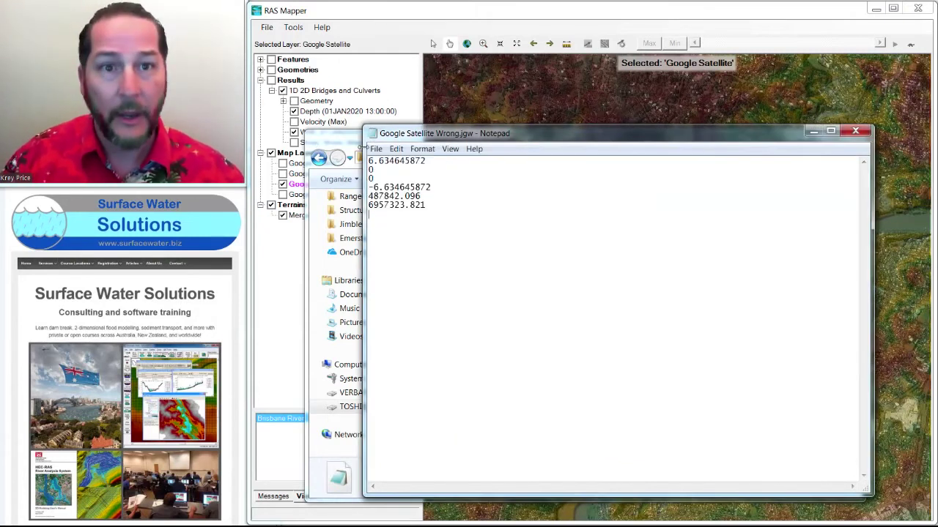
{"action": "left_click", "coordinate": [855, 131]}
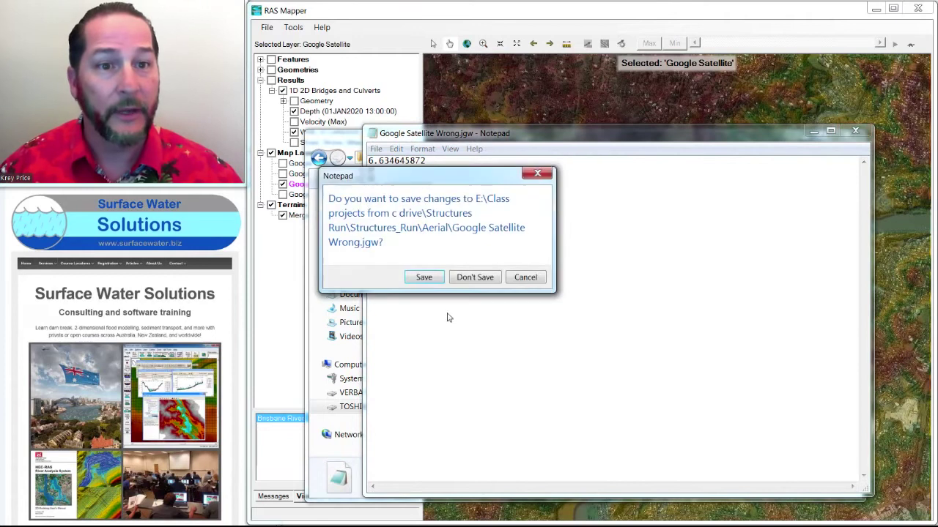
{"action": "left_click", "coordinate": [426, 282]}
Step: Remove the Google Satellite layer from RAS Mapper's map layers
{"action": "left_click", "coordinate": [460, 15]}
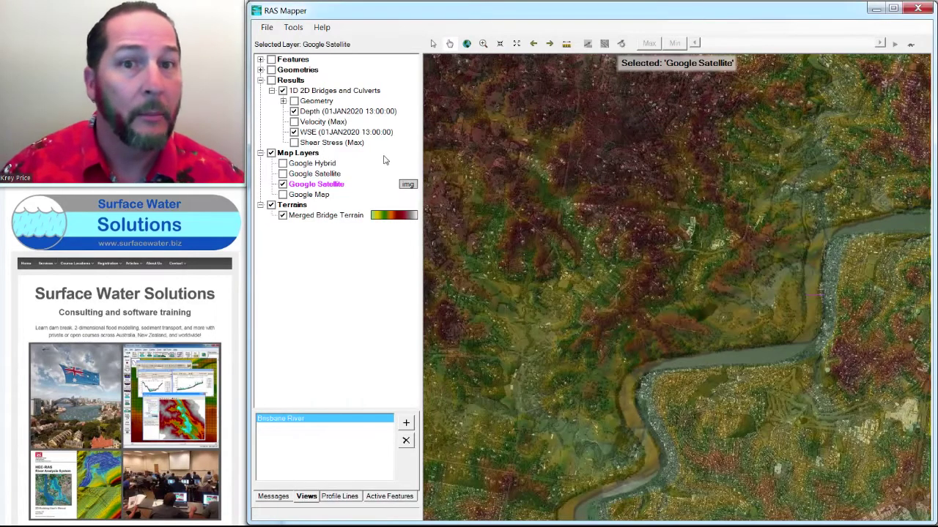
{"action": "right_click", "coordinate": [314, 187]}
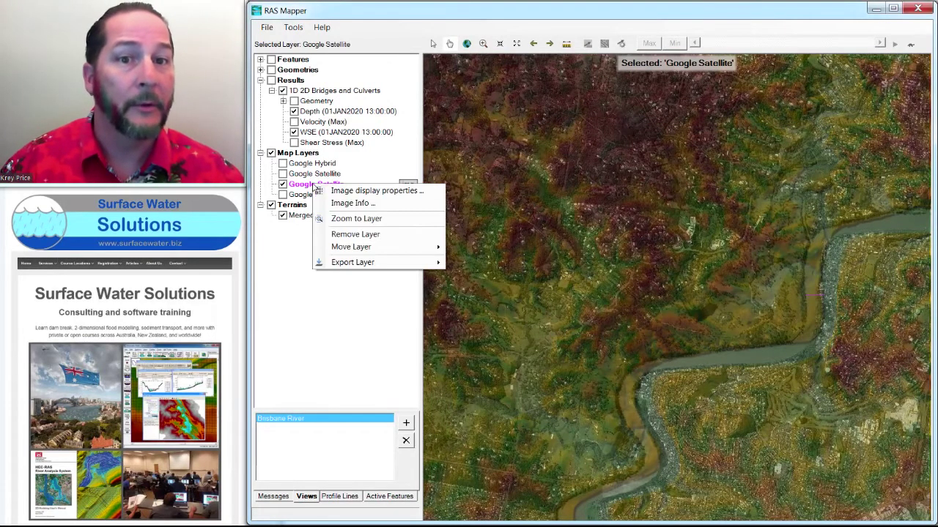
{"action": "left_click", "coordinate": [351, 234]}
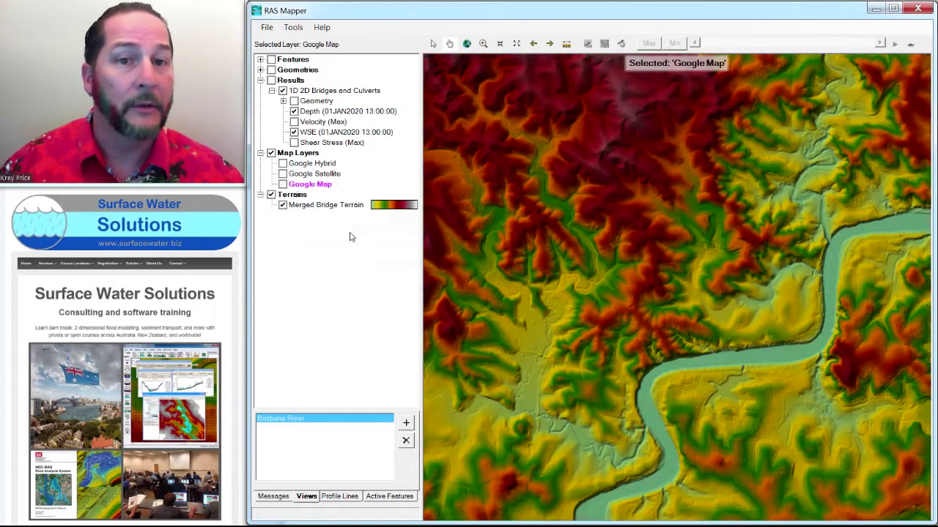
Step: Add Google Satellite Wrong.jpg from the Aerial folder as an existing map layer, using file type Other (*.*)
{"action": "right_click", "coordinate": [306, 154]}
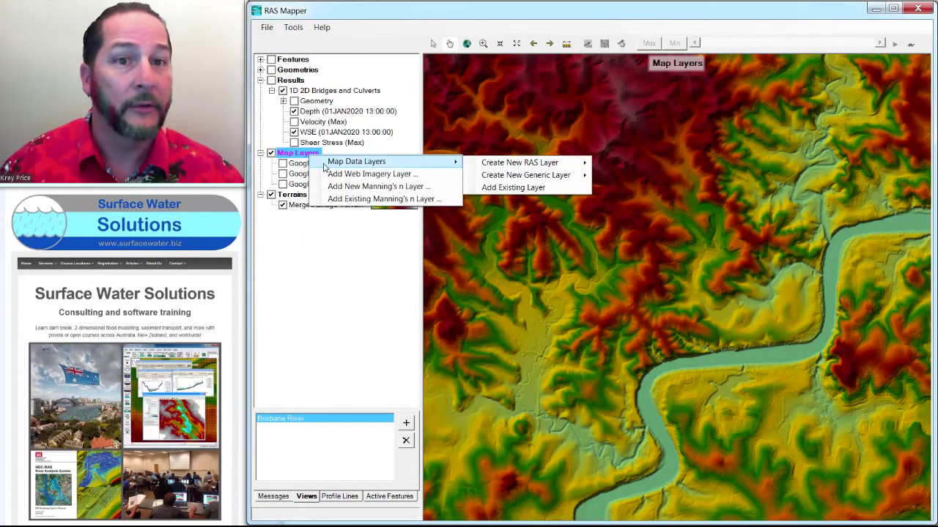
{"action": "left_click", "coordinate": [493, 192]}
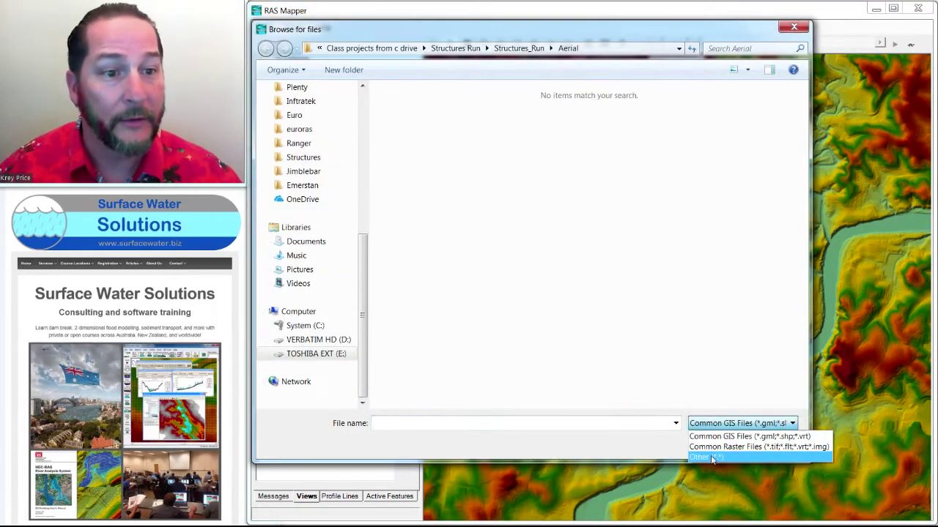
{"action": "left_click", "coordinate": [711, 458]}
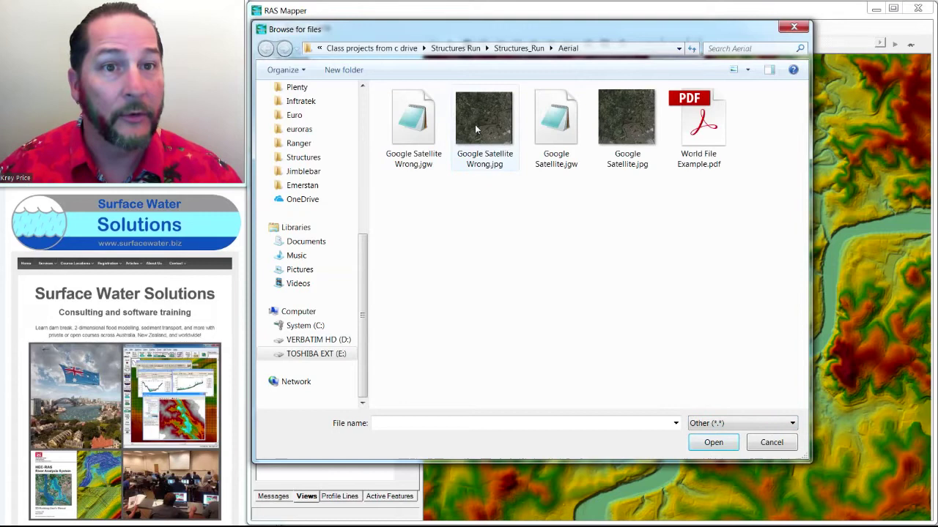
{"action": "left_click", "coordinate": [475, 130]}
{"action": "left_click", "coordinate": [714, 443]}
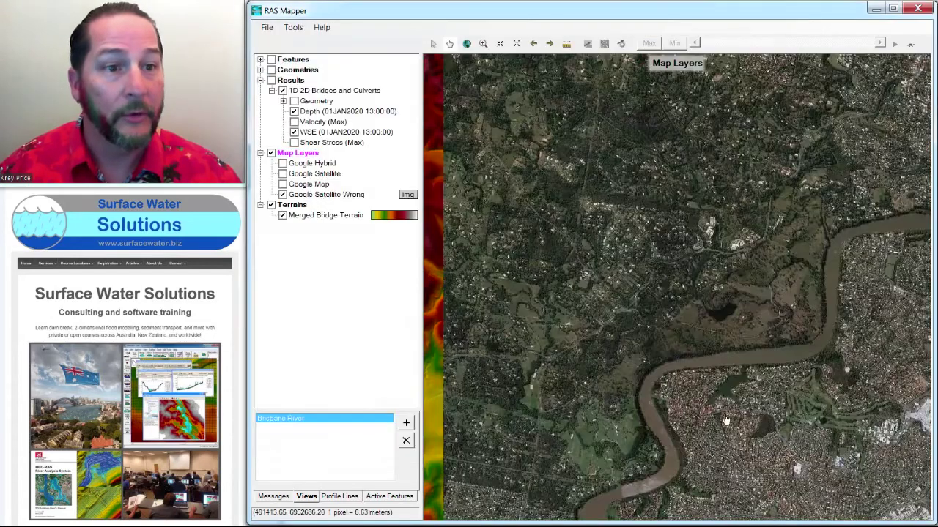
Step: Toggle Google Satellite Wrong.jpg off and on against the terrain, then box-zoom onto the river bank
{"action": "left_click", "coordinate": [282, 195]}
{"action": "left_click", "coordinate": [283, 195]}
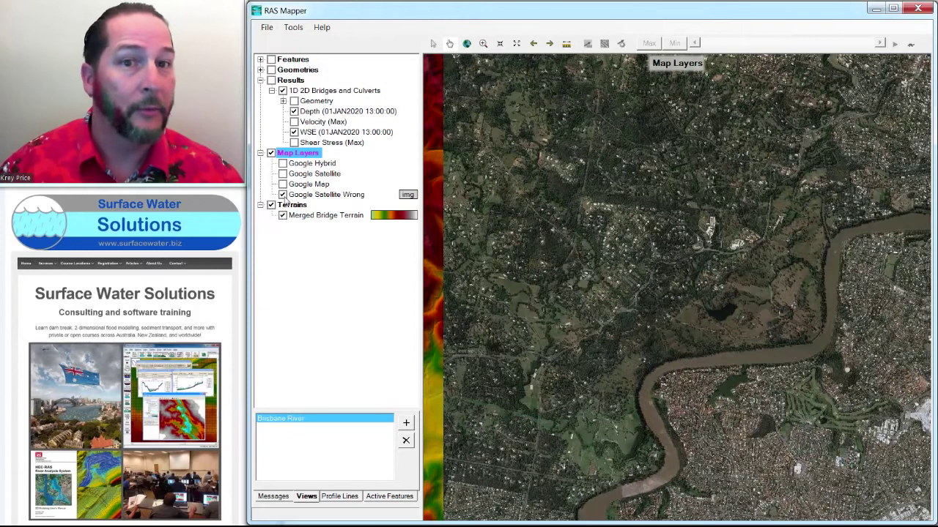
{"action": "left_click", "coordinate": [283, 195]}
{"action": "left_click", "coordinate": [282, 195]}
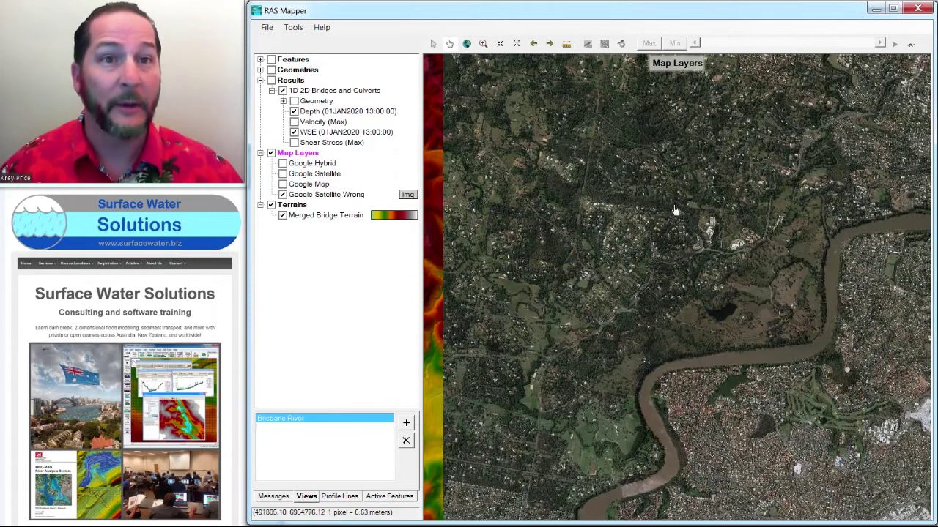
{"action": "left_click", "coordinate": [483, 44]}
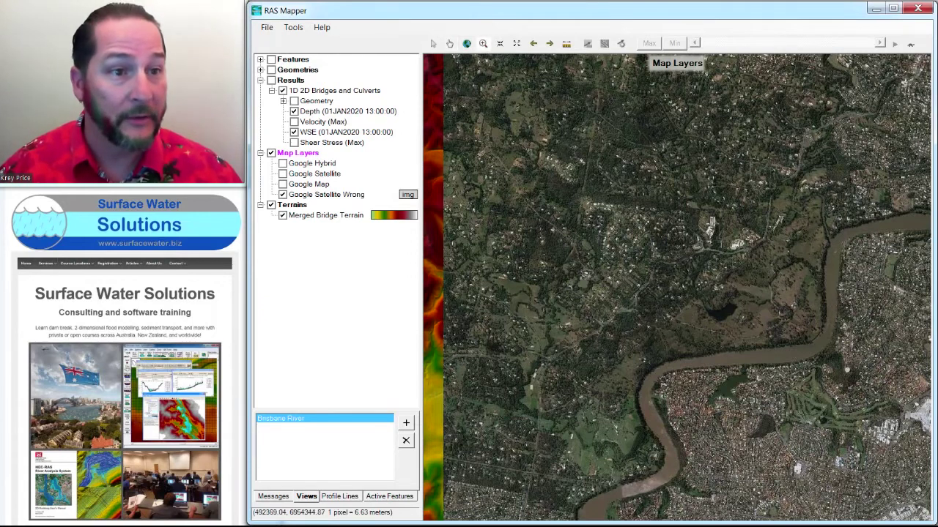
{"action": "left_click_drag", "start_coordinate": [783, 281], "coordinate": [880, 342]}
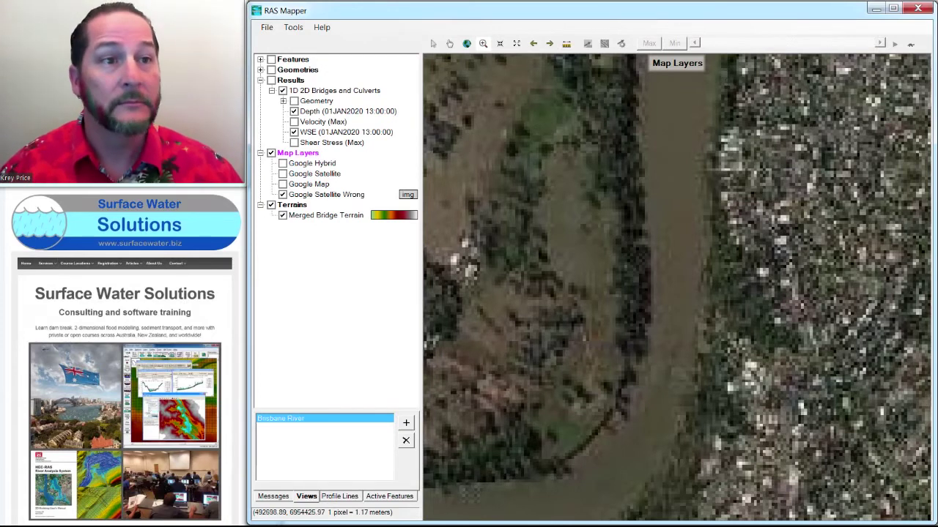
Step: Start from the Brisbane River view, nudge the map, and save it as view 'Brisbane River Shift'
{"action": "left_click", "coordinate": [310, 420]}
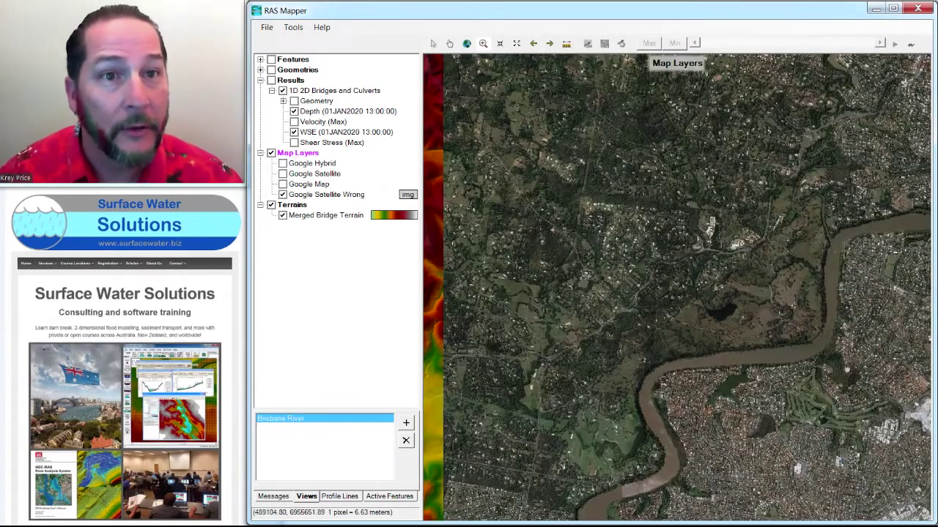
{"action": "left_click_drag", "start_coordinate": [614, 269], "coordinate": [597, 263]}
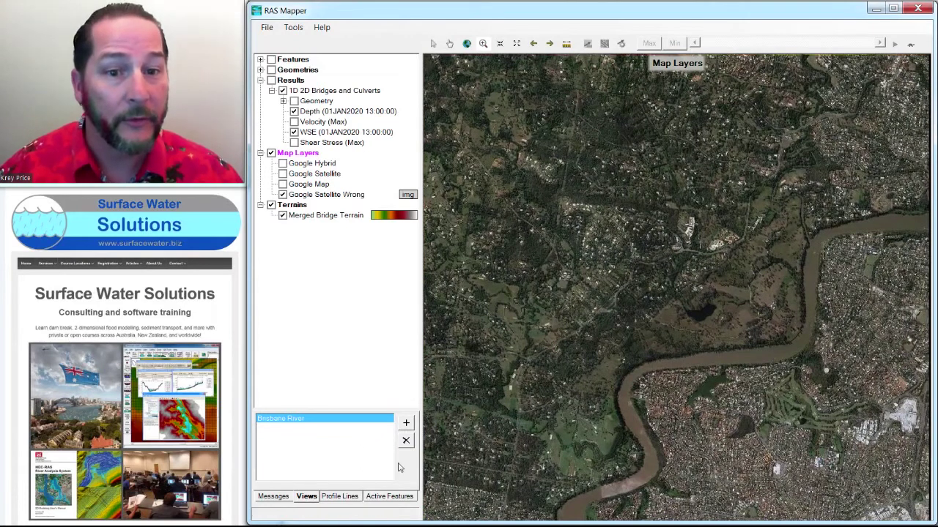
{"action": "left_click", "coordinate": [407, 423]}
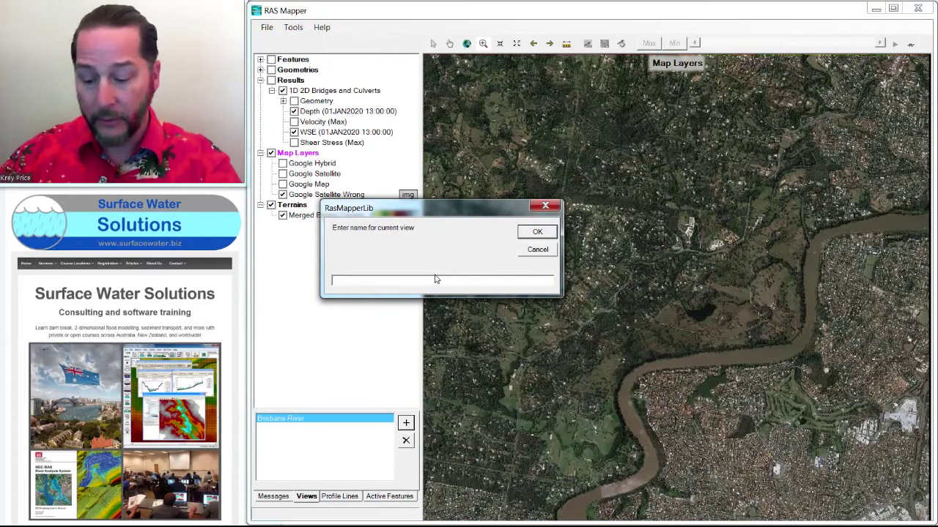
{"action": "type", "text": "Brisba"}
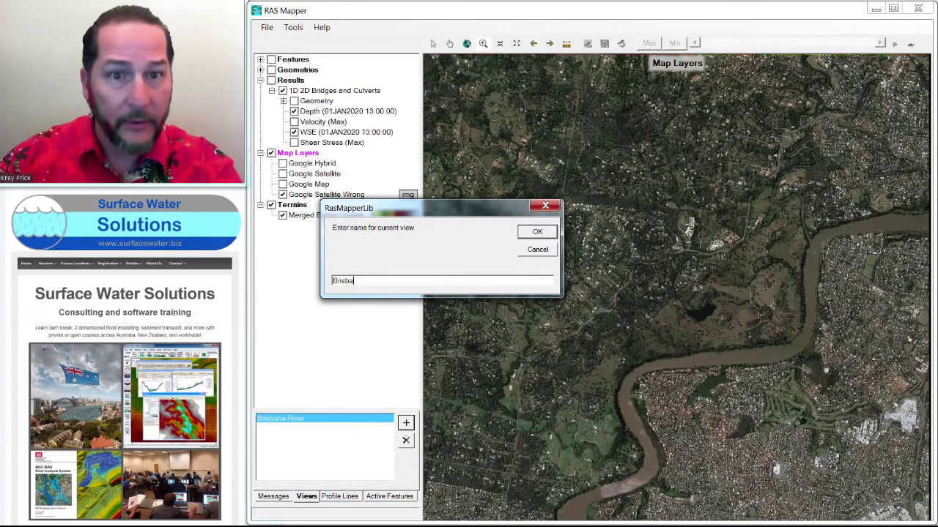
{"action": "type", "text": "ne Ri"}
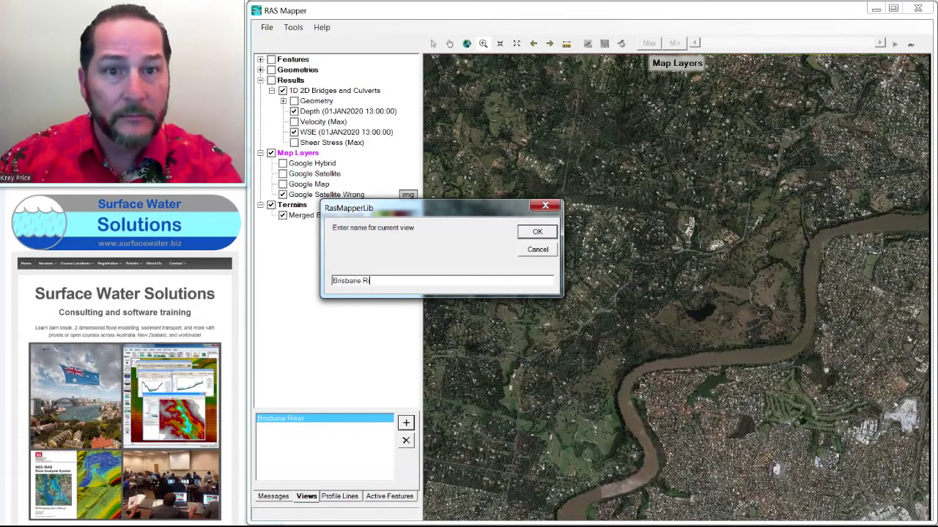
{"action": "type", "text": "ver Shift"}
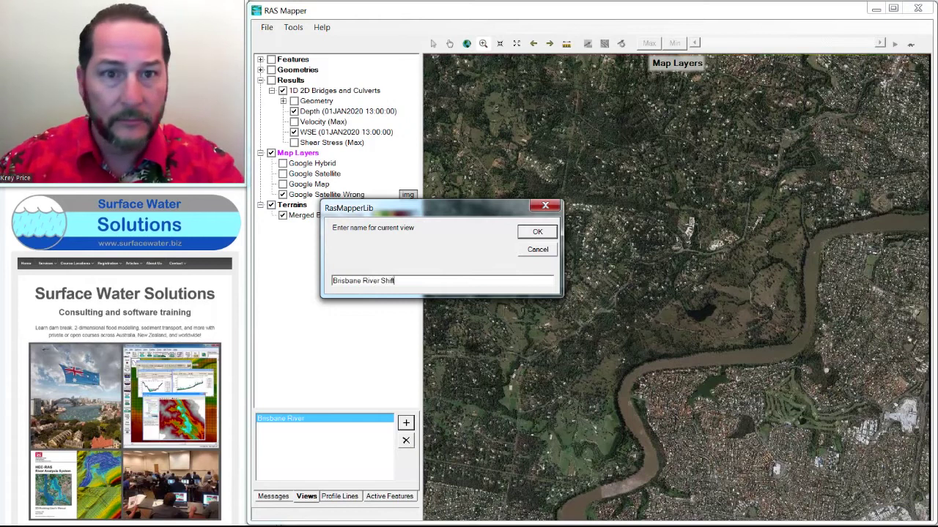
{"action": "key", "text": "Return"}
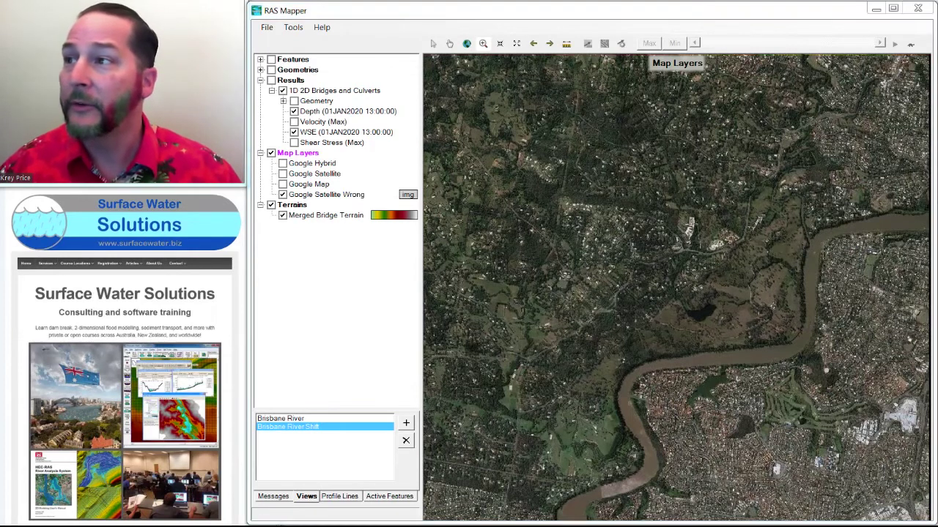
Step: Bring the World File Example PDF forward in Acrobat, widen its window, and open the File menu
{"action": "key", "text": "alt+Tab"}
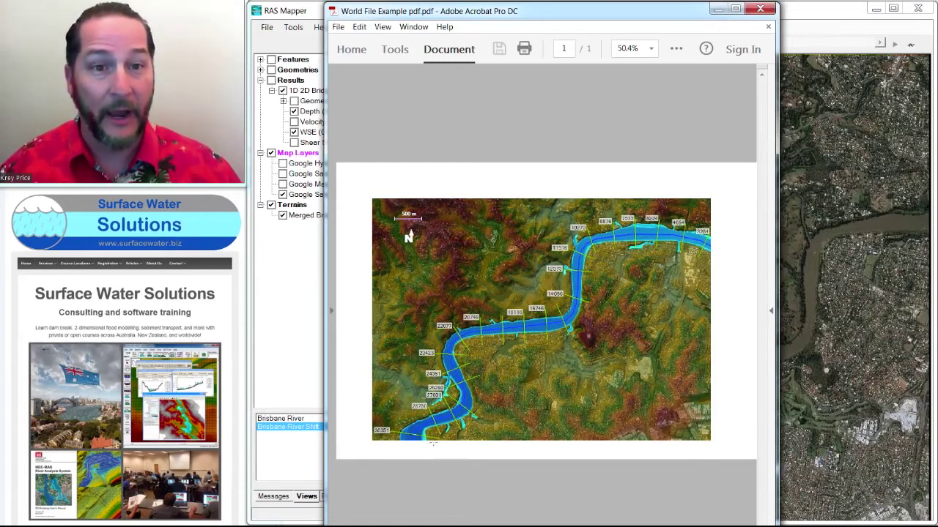
{"action": "left_click_drag", "start_coordinate": [778, 293], "coordinate": [931, 293]}
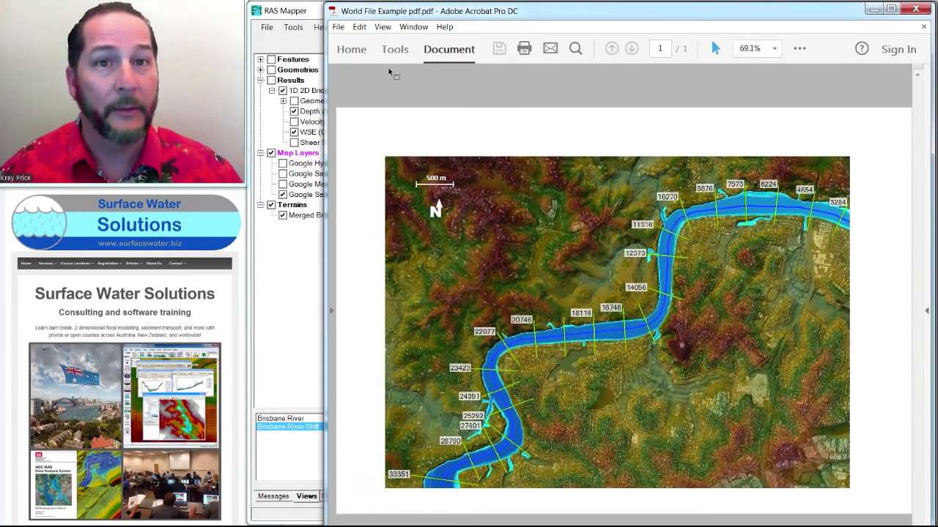
{"action": "left_click", "coordinate": [338, 27]}
Step: Choose Save As with JPEG as the file type, checking the 300 pixels/inch settings
{"action": "left_click", "coordinate": [370, 107]}
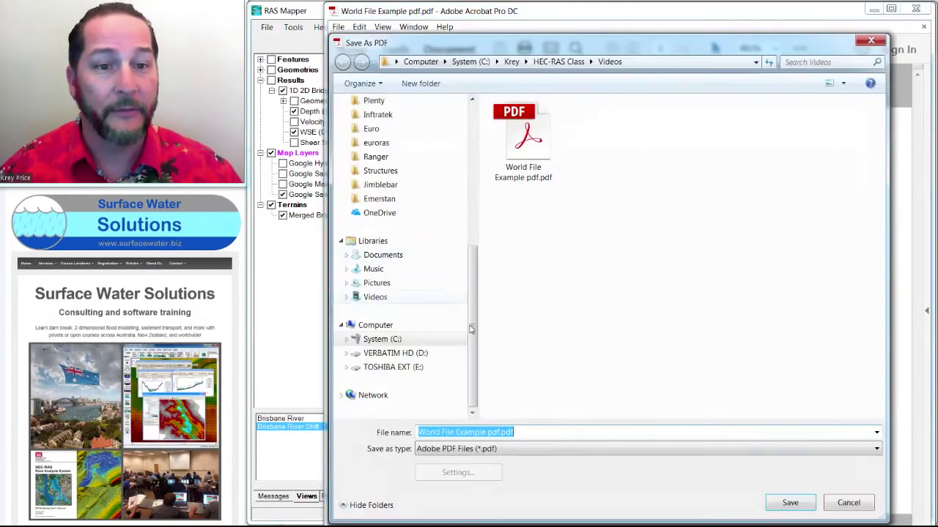
{"action": "left_click", "coordinate": [462, 448]}
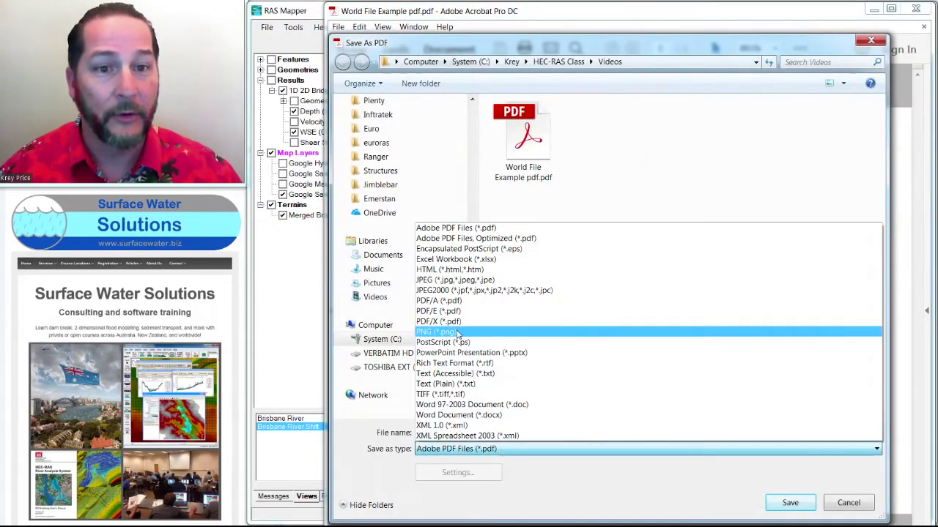
{"action": "left_click", "coordinate": [454, 281]}
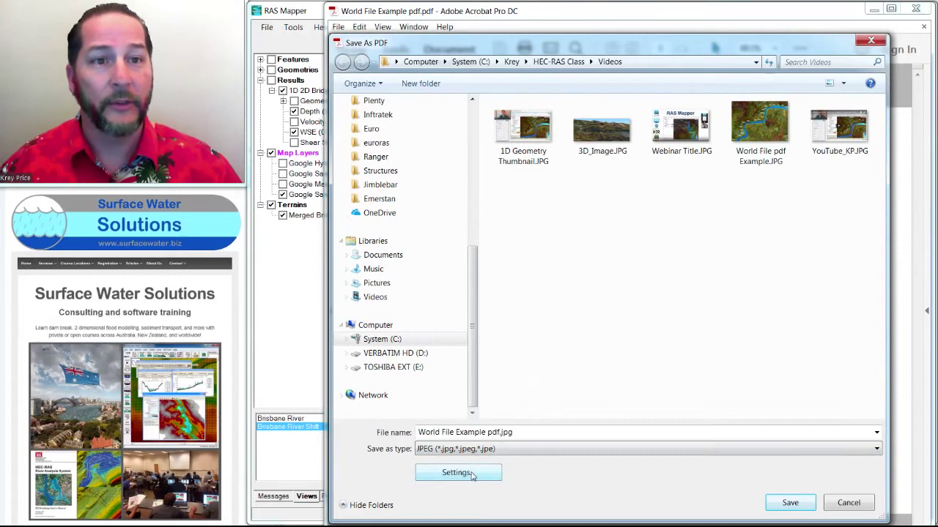
{"action": "left_click", "coordinate": [472, 474]}
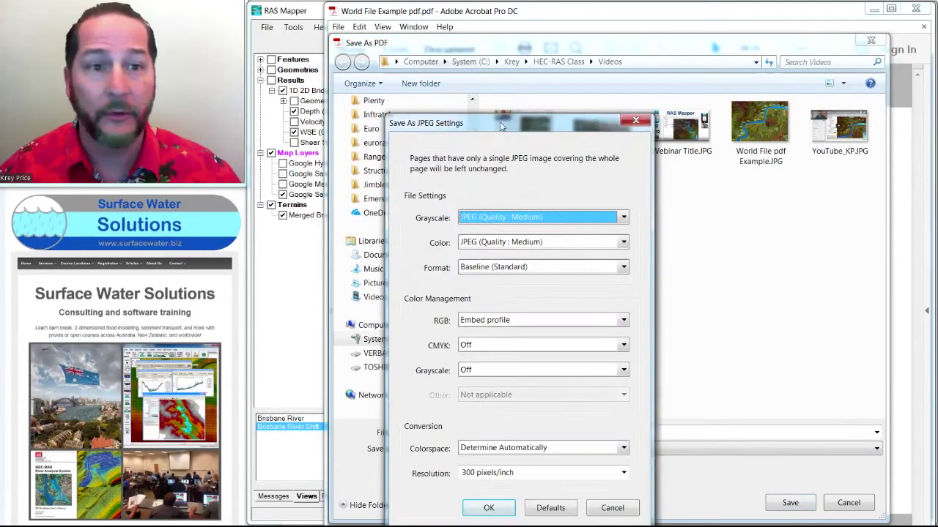
{"action": "left_click_drag", "start_coordinate": [502, 126], "coordinate": [548, 83]}
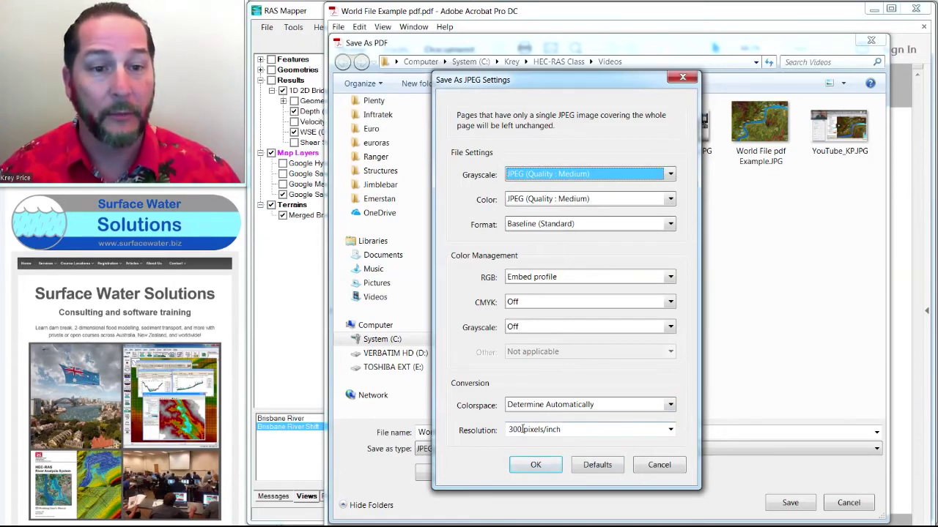
{"action": "left_click", "coordinate": [534, 464]}
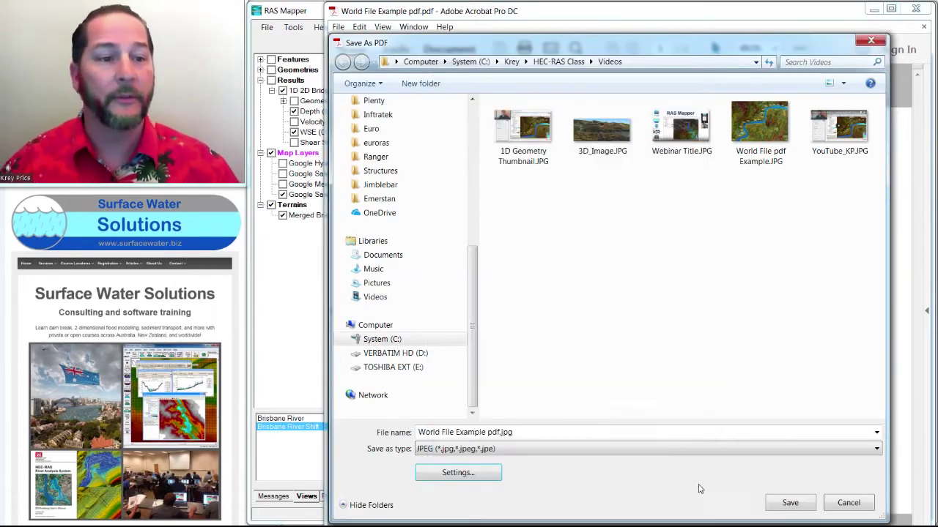
Step: Rename the output to World File Example Shift.jpg and save the JPEG
{"action": "left_click", "coordinate": [498, 433]}
{"action": "left_click", "coordinate": [498, 433]}
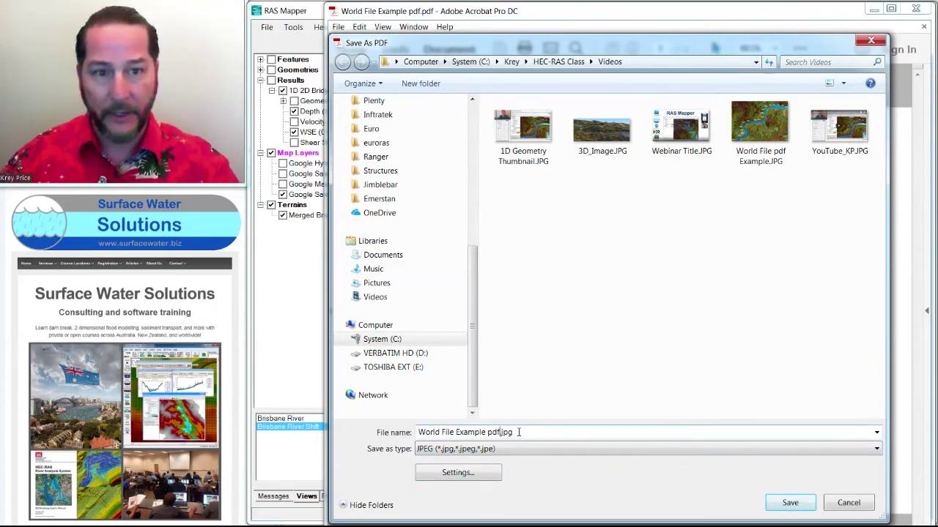
{"action": "key", "text": "BackSpace"}
{"action": "key", "text": "BackSpace"}
{"action": "key", "text": "BackSpace"}
{"action": "key", "text": "BackSpace"}
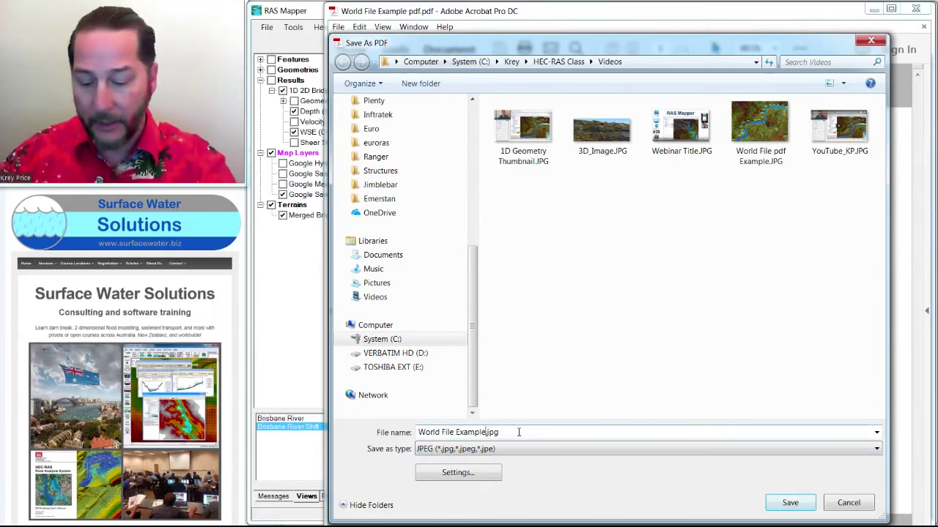
{"action": "type", "text": "2D"}
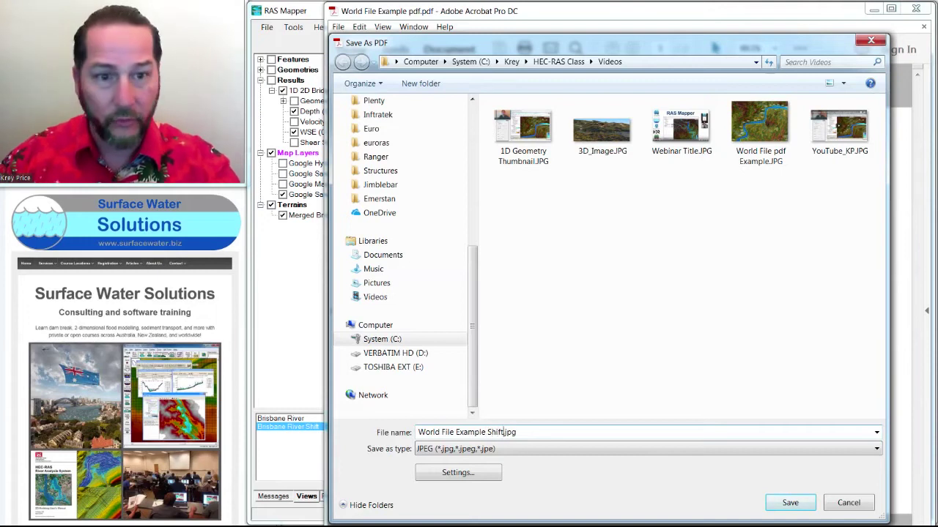
{"action": "key", "text": "Return"}
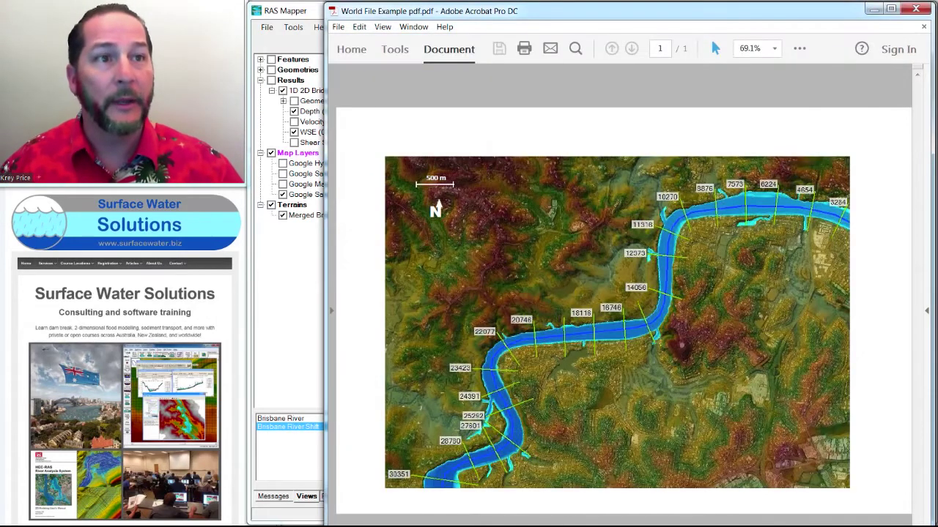
Step: Close the PDF and bring the Aerial folder window forward, shifted to the right
{"action": "left_click", "coordinate": [916, 9]}
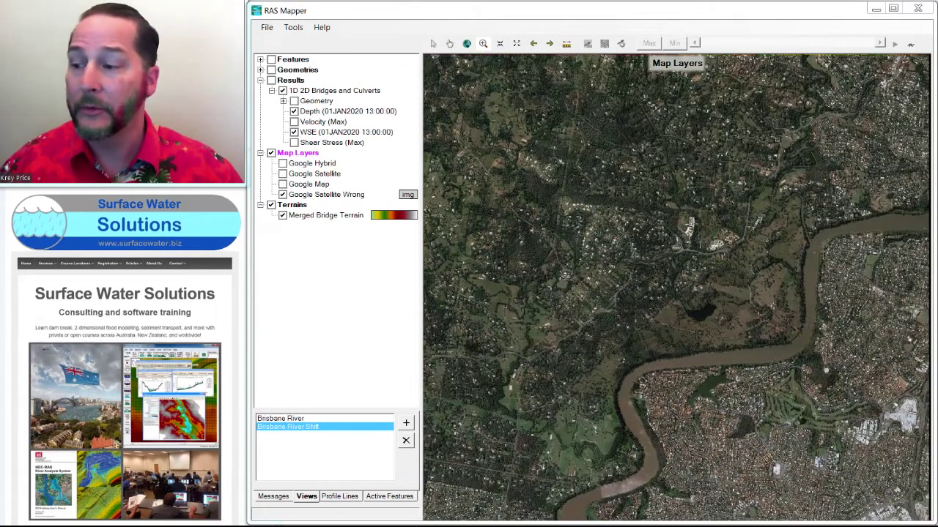
{"action": "key", "text": "alt+Tab"}
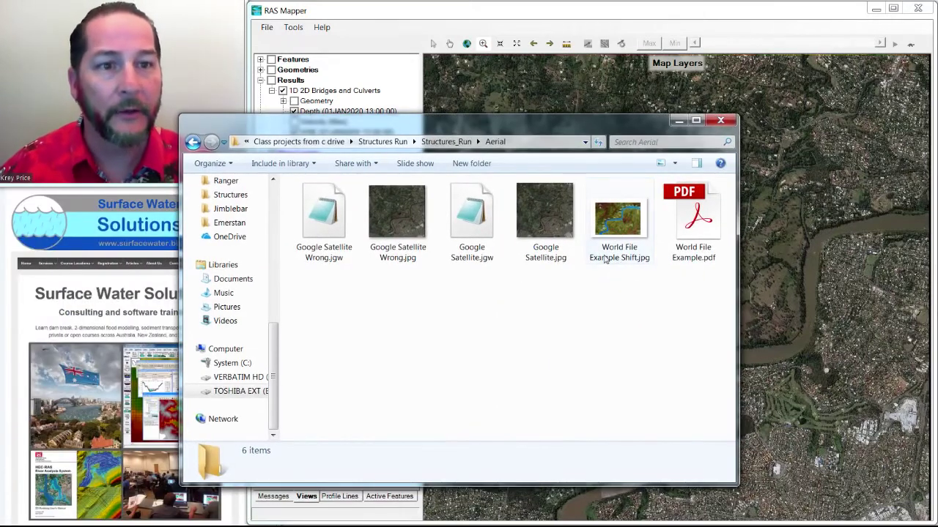
{"action": "left_click_drag", "start_coordinate": [593, 118], "coordinate": [679, 102]}
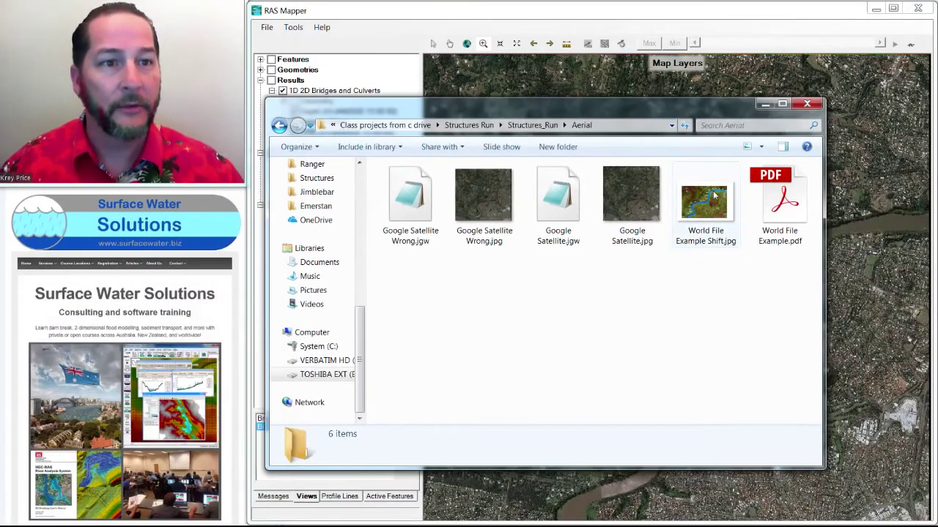
Step: Duplicate Google Satellite Wrong.jgw and rename the copy to World File Example Shift.jgw
{"action": "left_click", "coordinate": [410, 209]}
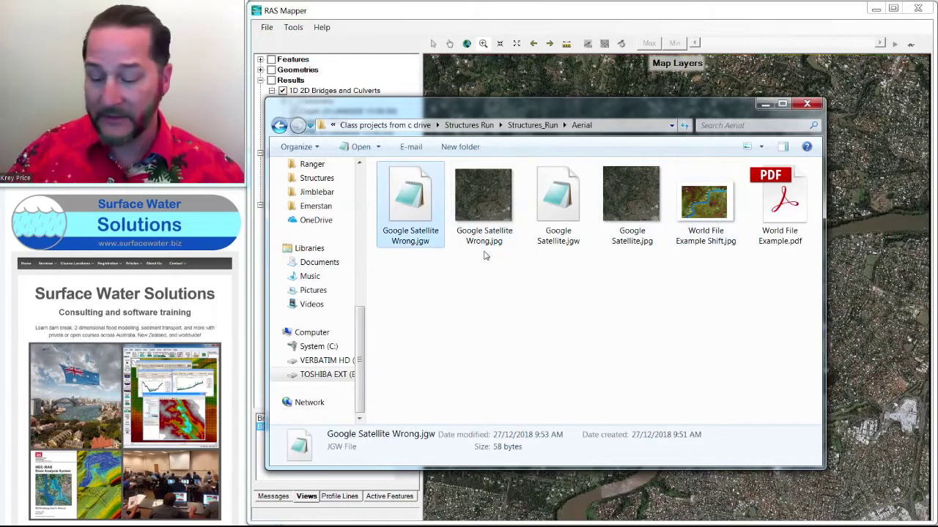
{"action": "key", "text": "ctrl+c"}
{"action": "key", "text": "ctrl+v"}
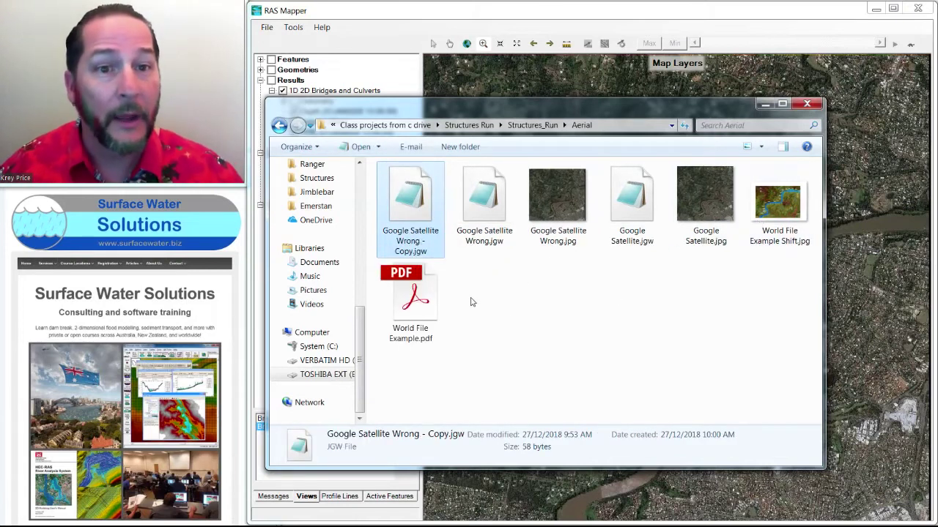
{"action": "right_click", "coordinate": [422, 237]}
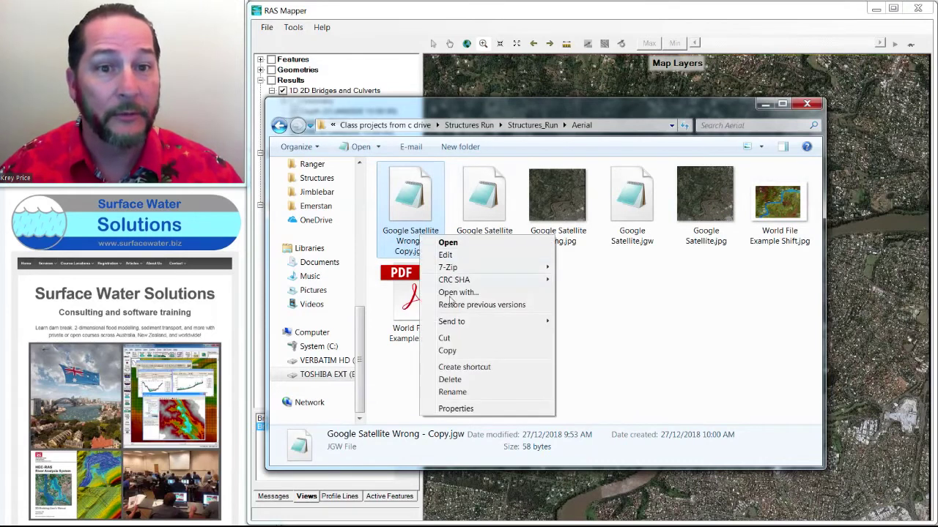
{"action": "left_click", "coordinate": [452, 392]}
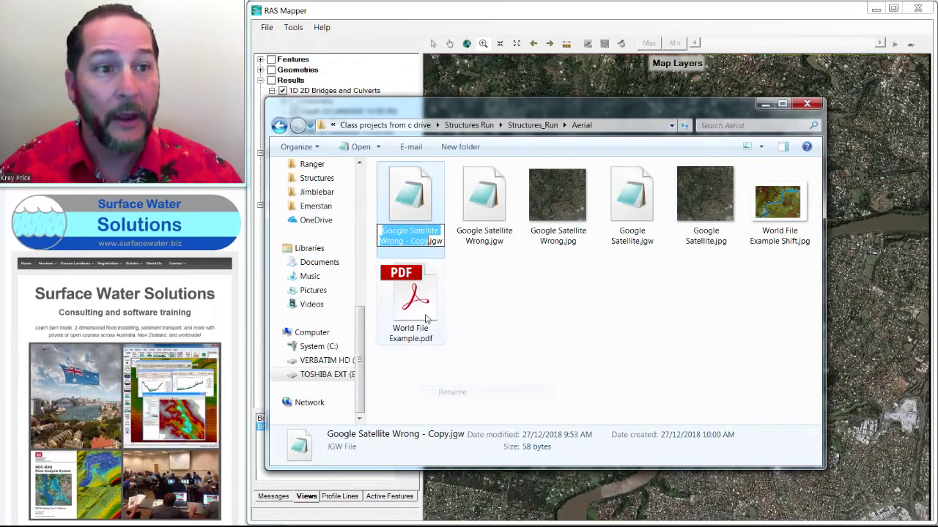
{"action": "left_click", "coordinate": [410, 234]}
{"action": "left_click_drag", "start_coordinate": [425, 241], "coordinate": [360, 212]}
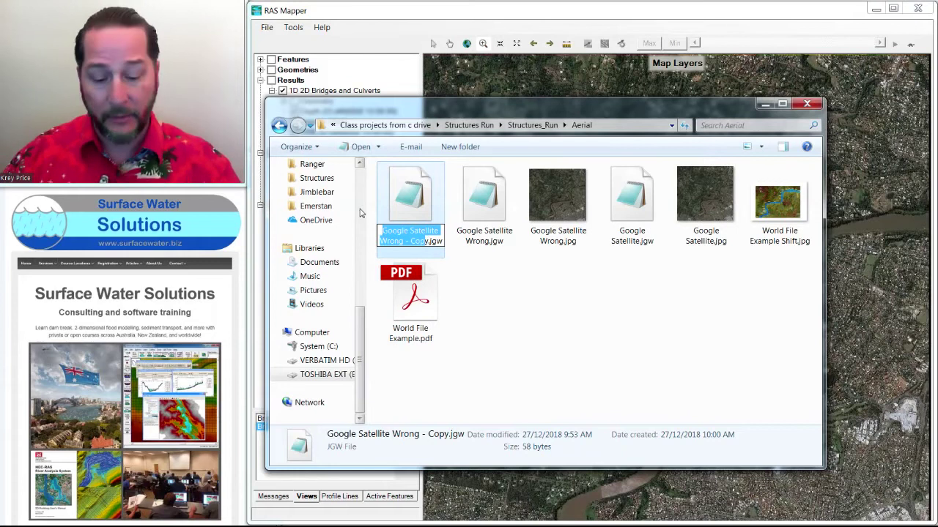
{"action": "key", "text": "BackSpace"}
{"action": "type", "text": "World Fil"}
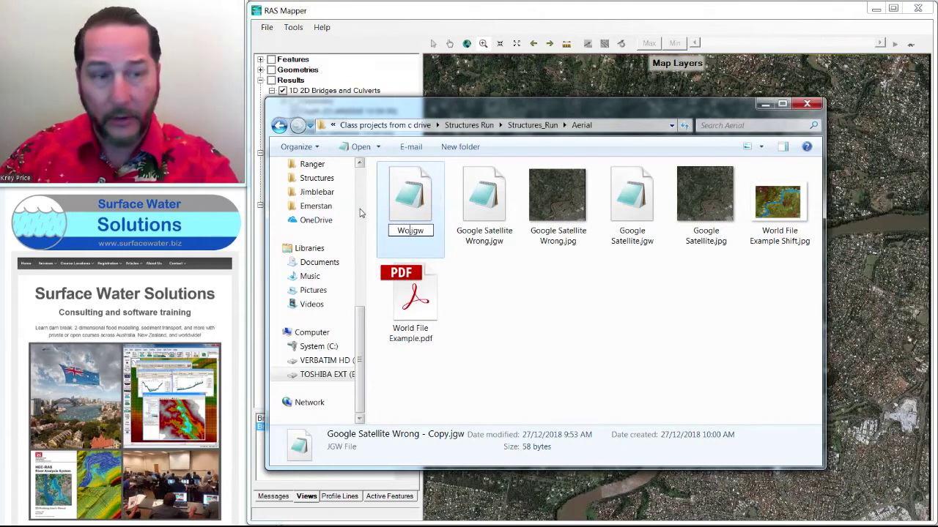
{"action": "type", "text": "e Example"}
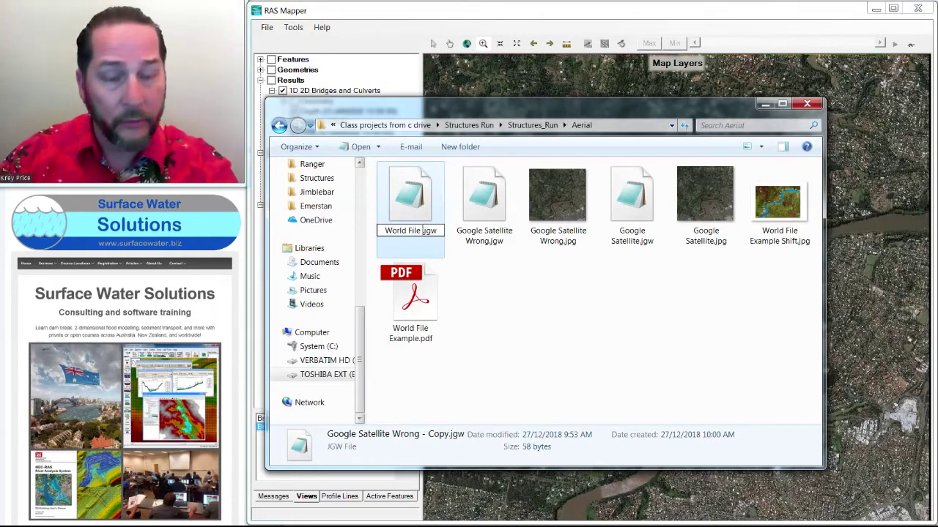
{"action": "type", "text": " Shift"}
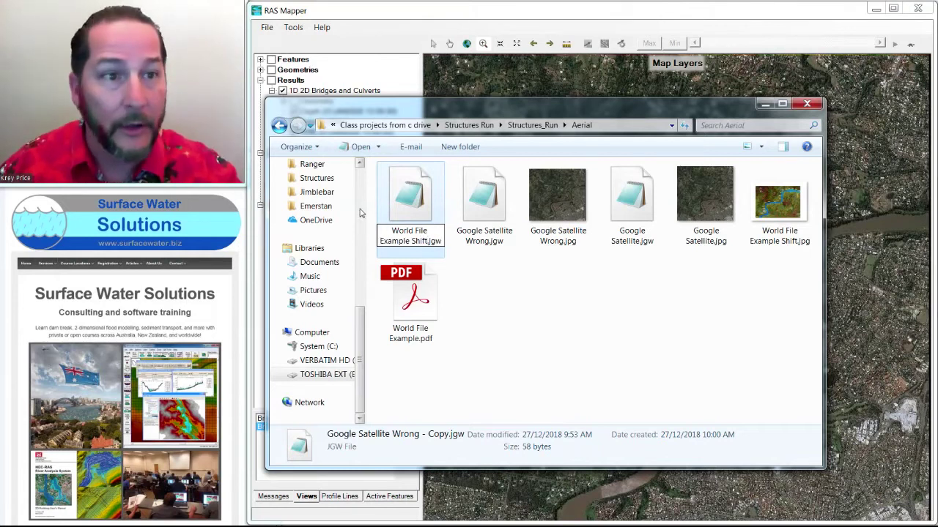
{"action": "key", "text": "Return"}
{"action": "left_click", "coordinate": [637, 337]}
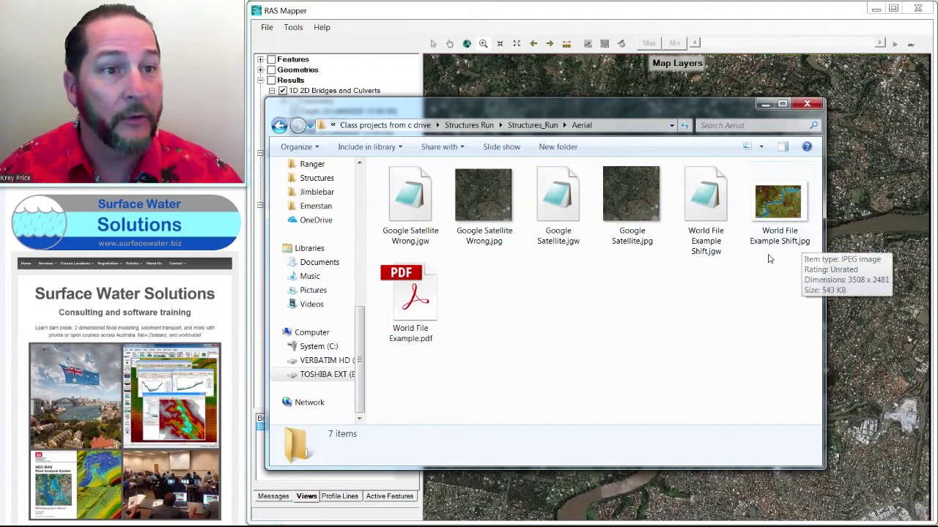
Step: Check World File Example Shift.jgw shows the 487842.096 X origin, then close Notepad and the folder
{"action": "double_click", "coordinate": [716, 202]}
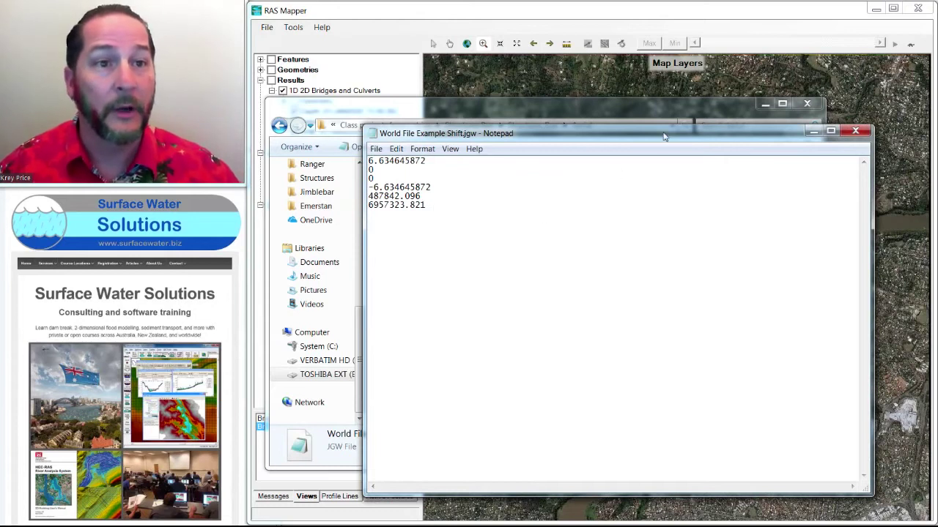
{"action": "left_click_drag", "start_coordinate": [665, 134], "coordinate": [324, 154]}
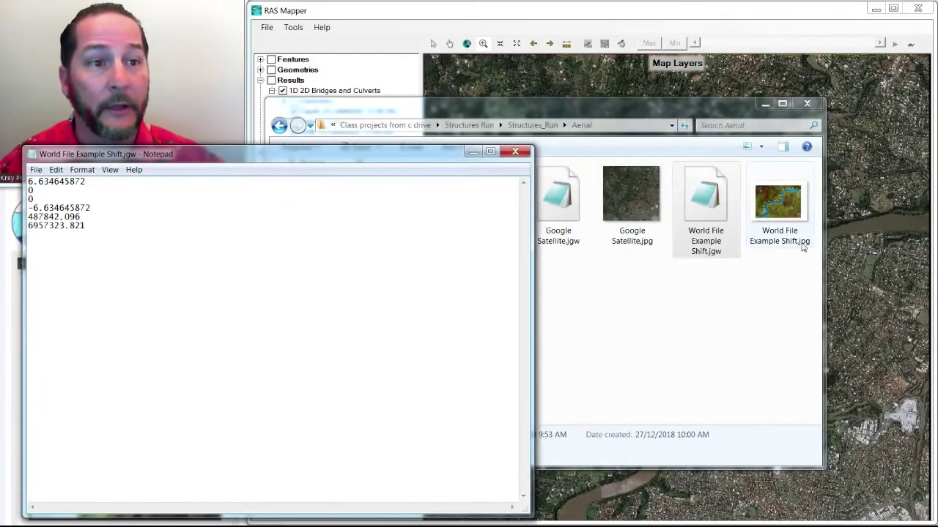
{"action": "left_click", "coordinate": [515, 152]}
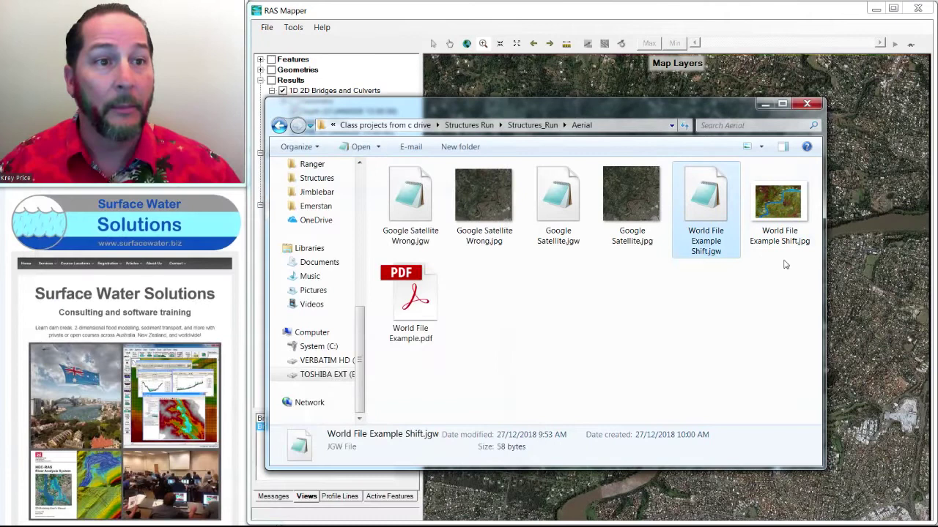
{"action": "left_click", "coordinate": [807, 105]}
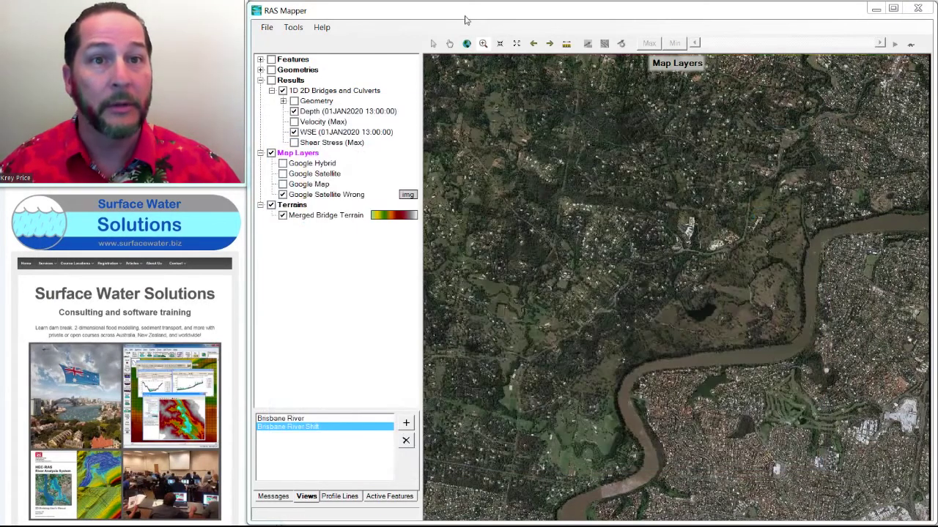
Step: Add World File Example Shift.jpg as an existing map layer using the Other (*.*) file filter
{"action": "right_click", "coordinate": [311, 154]}
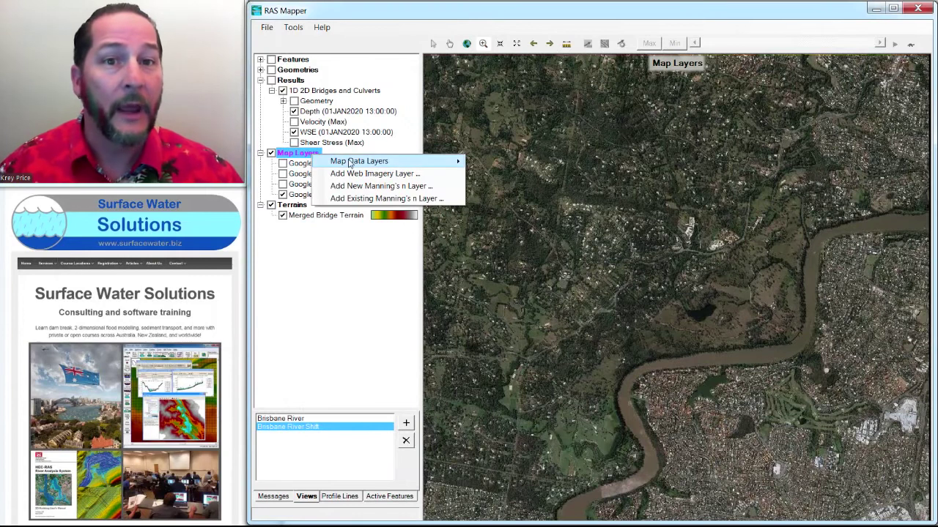
{"action": "mouse_move", "coordinate": [359, 161]}
{"action": "left_click", "coordinate": [506, 186]}
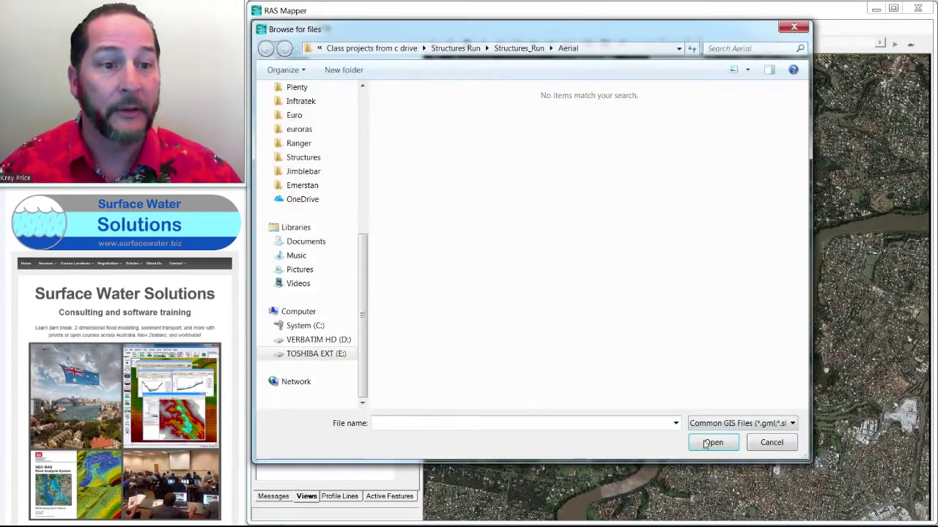
{"action": "left_click", "coordinate": [733, 423]}
{"action": "left_click", "coordinate": [733, 445]}
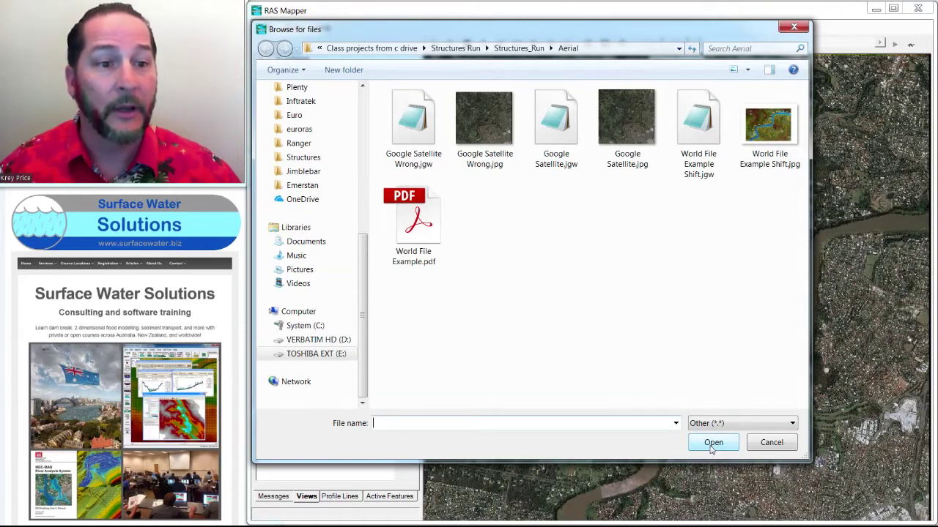
{"action": "left_click", "coordinate": [713, 443]}
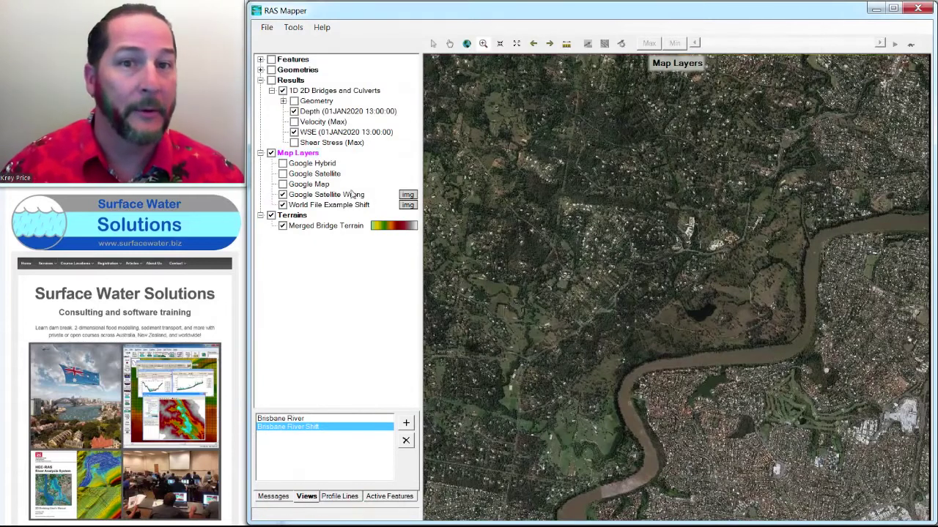
Step: Hide the Google Satellite Wrong layer and zoom onto the scanned map's scale bar
{"action": "left_click", "coordinate": [283, 195]}
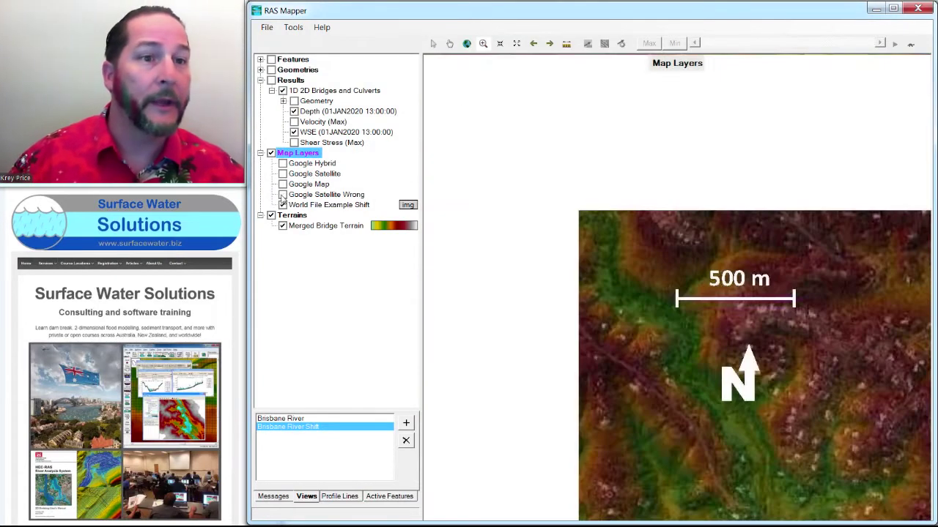
{"action": "scroll", "coordinate": [713, 329], "scroll_direction": "down", "scroll_amount": 3}
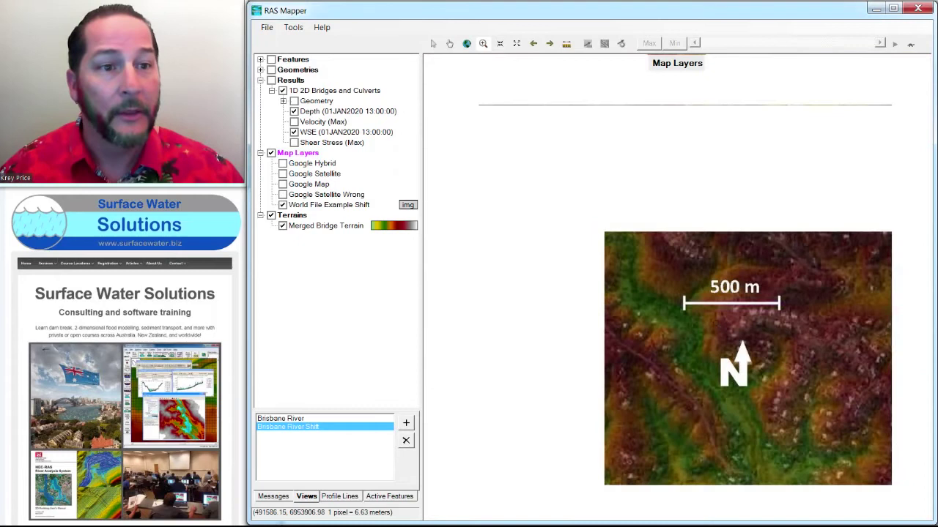
{"action": "scroll", "coordinate": [793, 357], "scroll_direction": "down", "scroll_amount": 3}
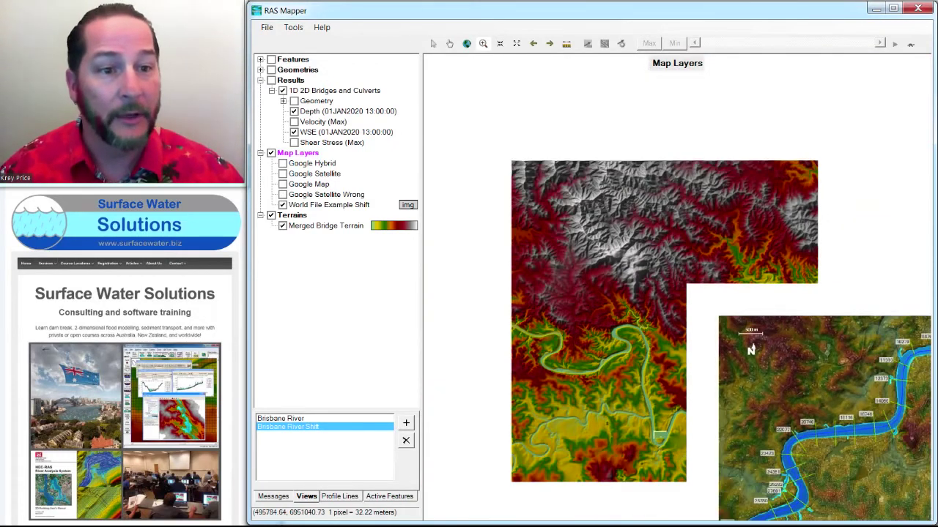
{"action": "left_click_drag", "start_coordinate": [819, 390], "coordinate": [677, 335]}
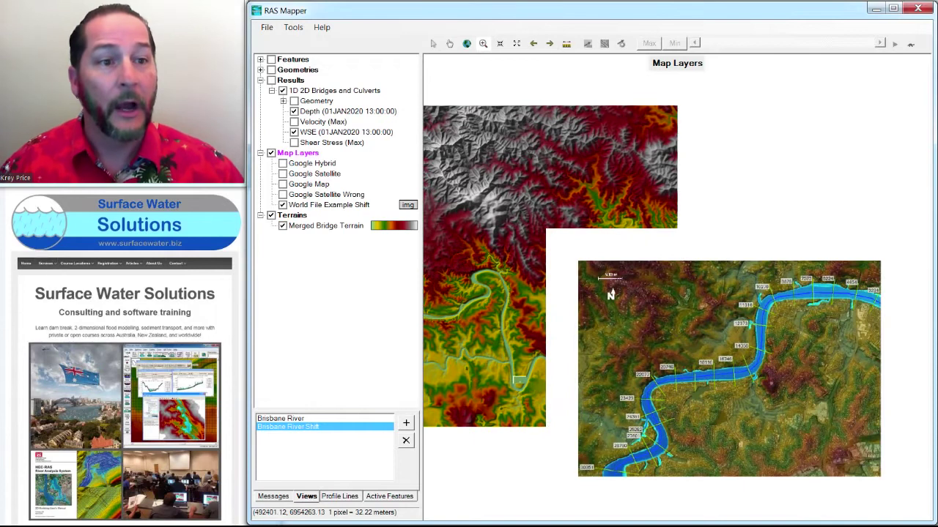
{"action": "scroll", "coordinate": [605, 266], "scroll_direction": "up", "scroll_amount": 3}
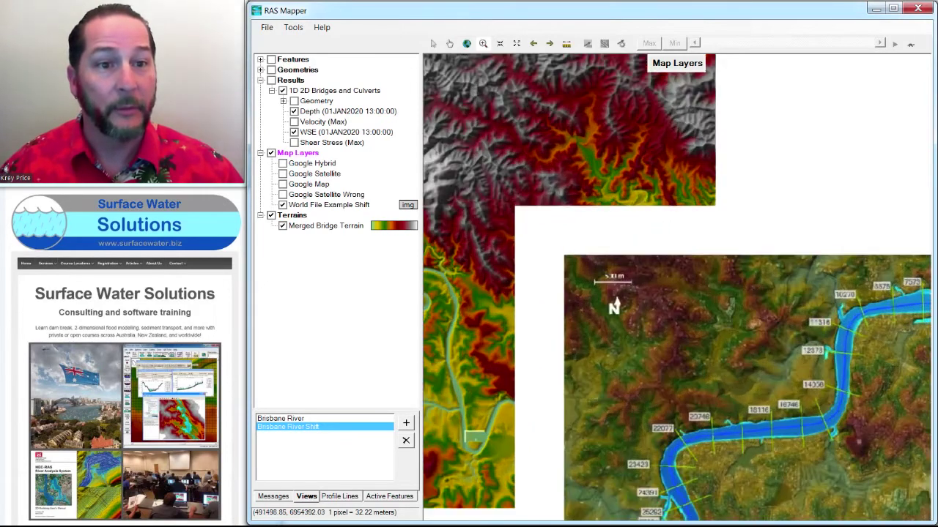
{"action": "scroll", "coordinate": [648, 325], "scroll_direction": "up", "scroll_amount": 2}
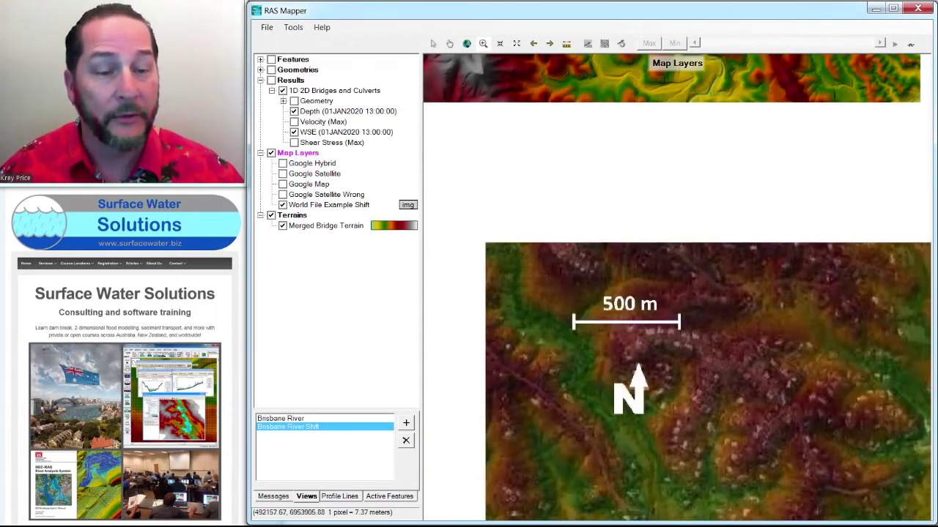
{"action": "scroll", "coordinate": [648, 329], "scroll_direction": "up", "scroll_amount": 1}
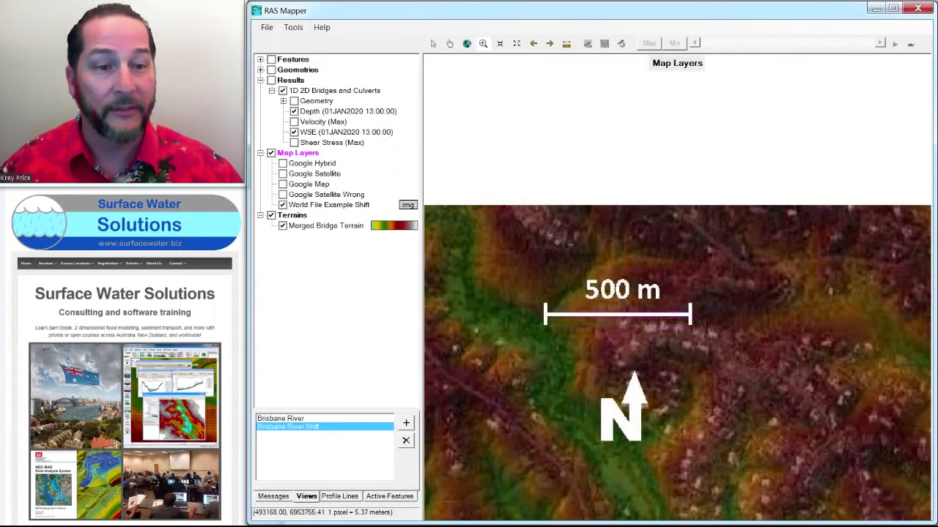
{"action": "scroll", "coordinate": [612, 323], "scroll_direction": "up", "scroll_amount": 2}
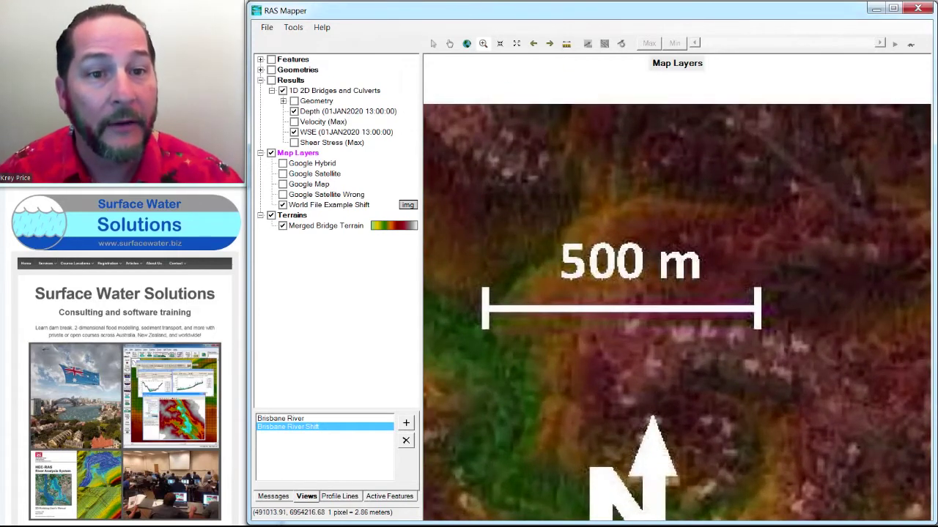
Step: Measure the 500 m scale bar, which comes out at about 1493.69 m
{"action": "left_click", "coordinate": [566, 43]}
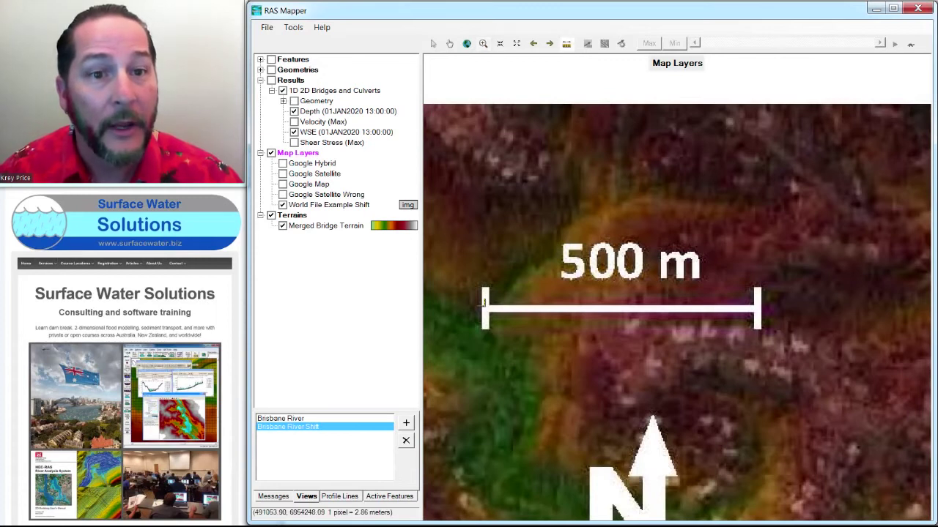
{"action": "left_click", "coordinate": [488, 309]}
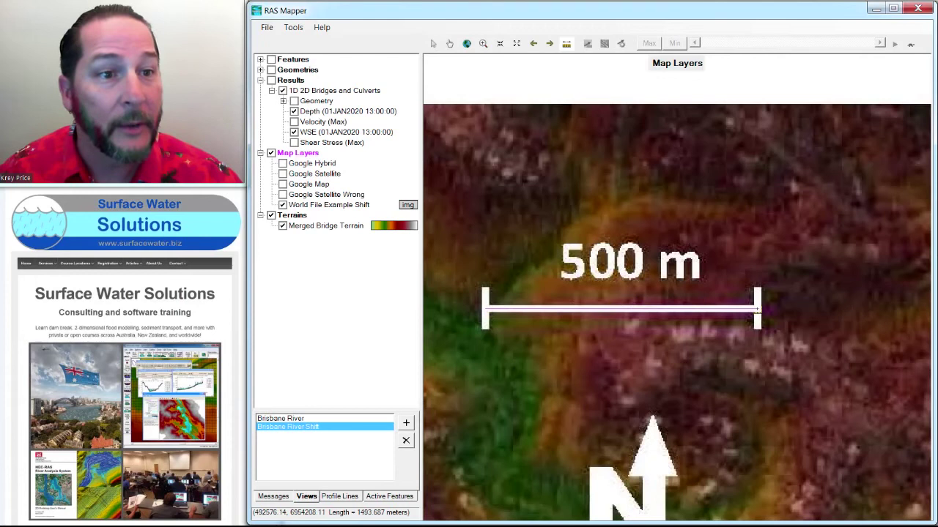
{"action": "double_click", "coordinate": [758, 311]}
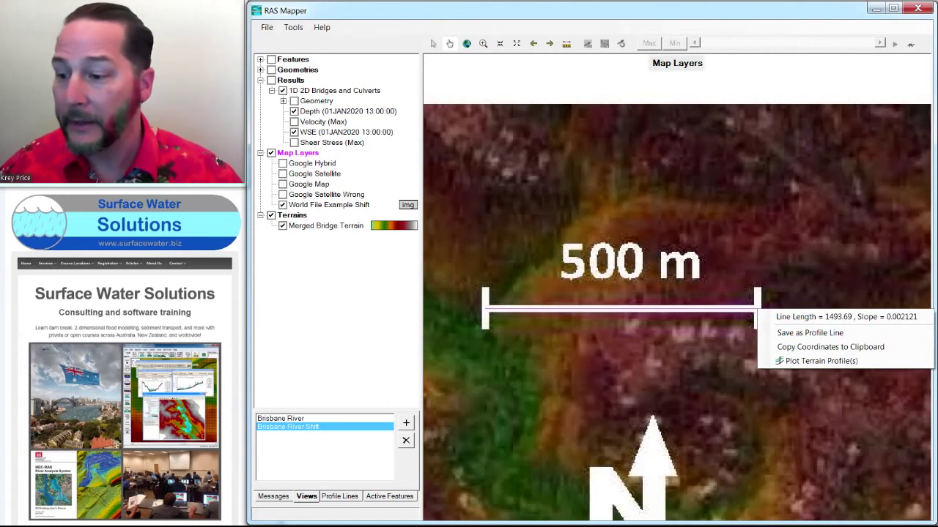
Step: Switch to the Excel calculator and replace the 250 X coordinate shift with 0
{"action": "key", "text": "Escape"}
{"action": "key", "text": "alt+Tab"}
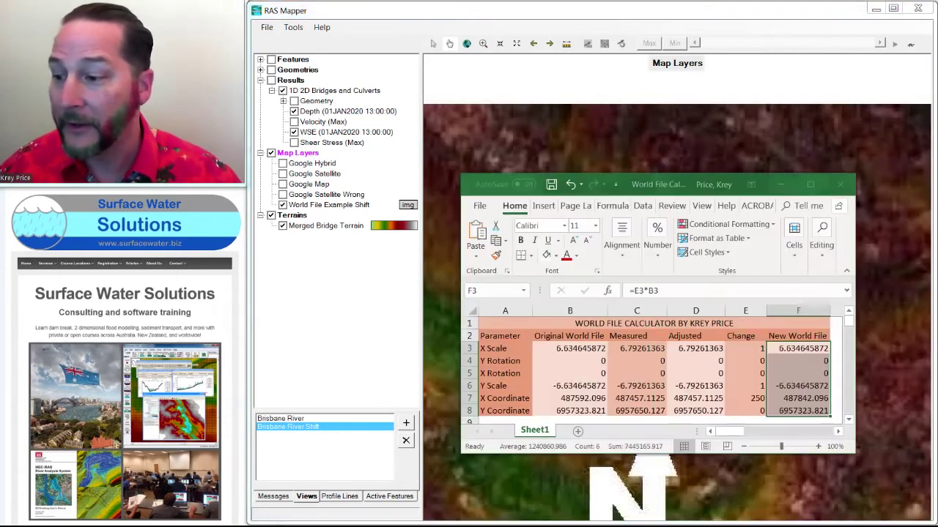
{"action": "left_click_drag", "start_coordinate": [649, 188], "coordinate": [582, 102]}
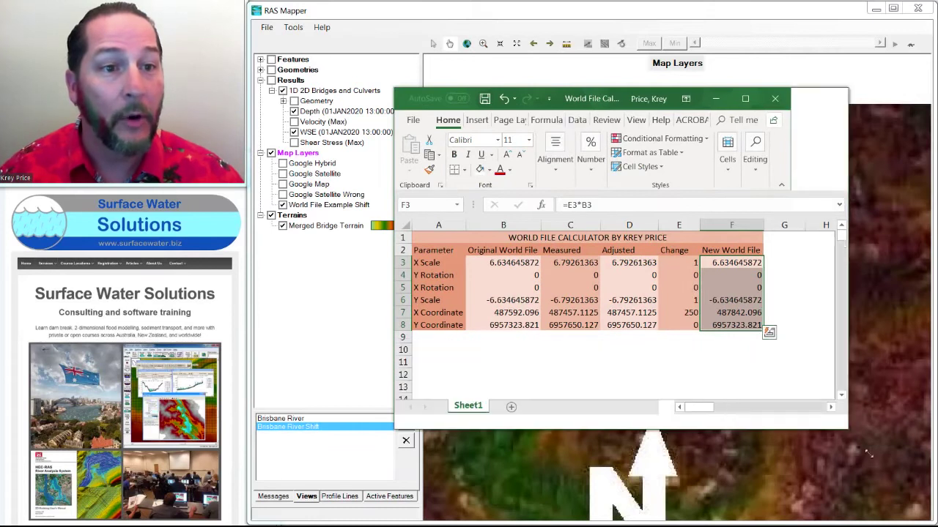
{"action": "left_click_drag", "start_coordinate": [868, 454], "coordinate": [877, 462]}
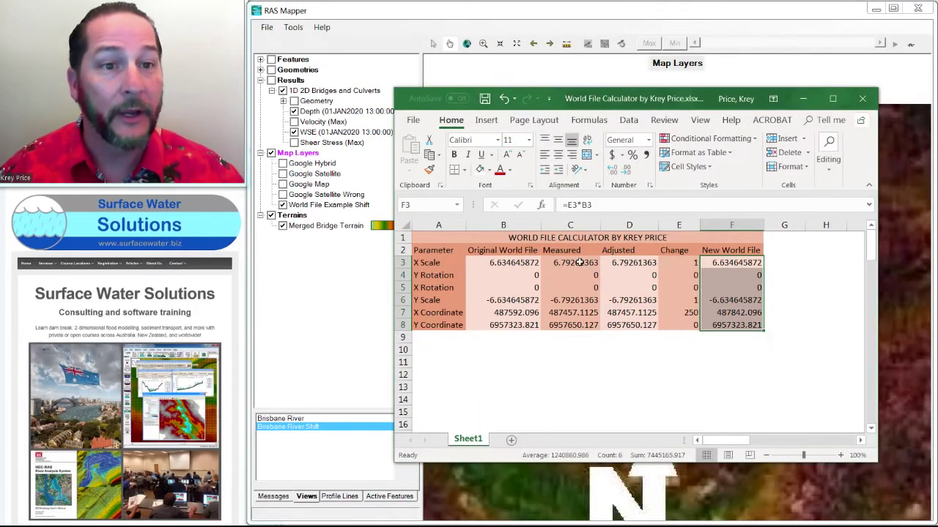
{"action": "key", "text": "ctrl+c"}
{"action": "key", "text": "Left"}
{"action": "key", "text": "Down"}
{"action": "key", "text": "Down"}
{"action": "key", "text": "Down"}
{"action": "key", "text": "Down"}
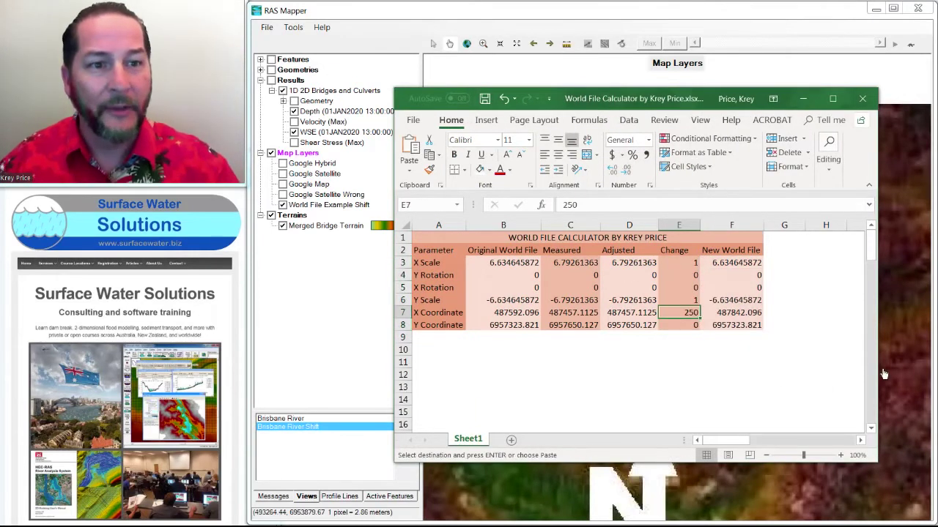
{"action": "key", "text": "Down"}
{"action": "key", "text": "ctrl+c"}
{"action": "key", "text": "Up"}
{"action": "key", "text": "ctrl+v"}
Step: Enter measured 1500 and adjusted 500 for the X scale
{"action": "key", "text": "Up"}
{"action": "key", "text": "Up"}
{"action": "key", "text": "Up"}
{"action": "key", "text": "Up"}
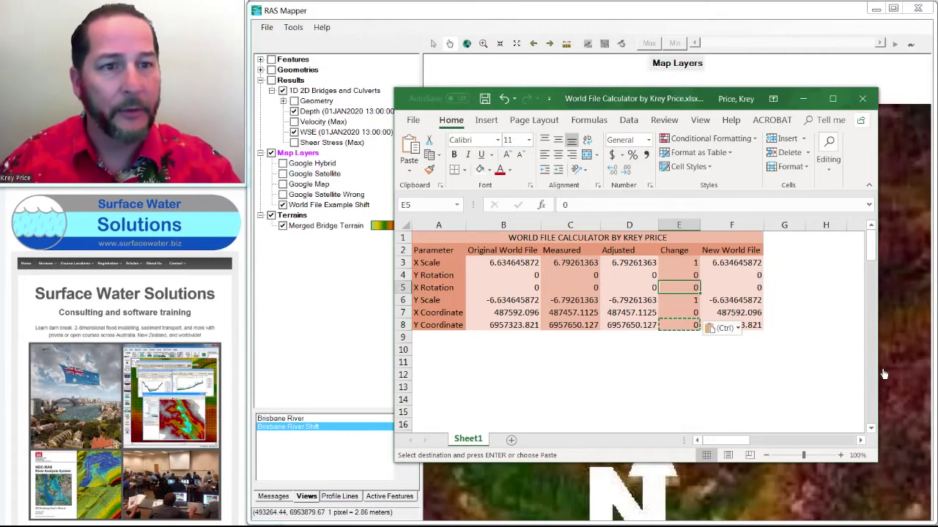
{"action": "key", "text": "Left"}
{"action": "key", "text": "Left"}
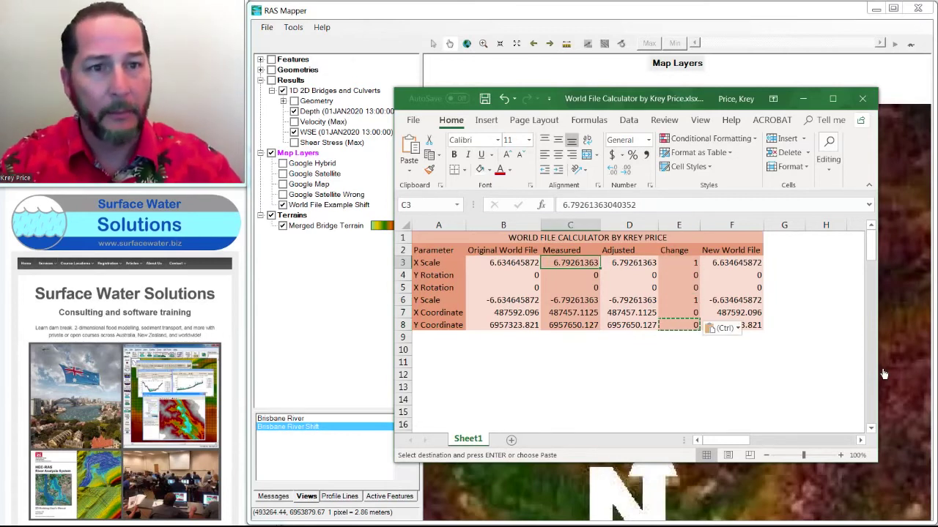
{"action": "type", "text": "1500"}
{"action": "key", "text": "Right"}
{"action": "type", "text": "500"}
{"action": "key", "text": "Return"}
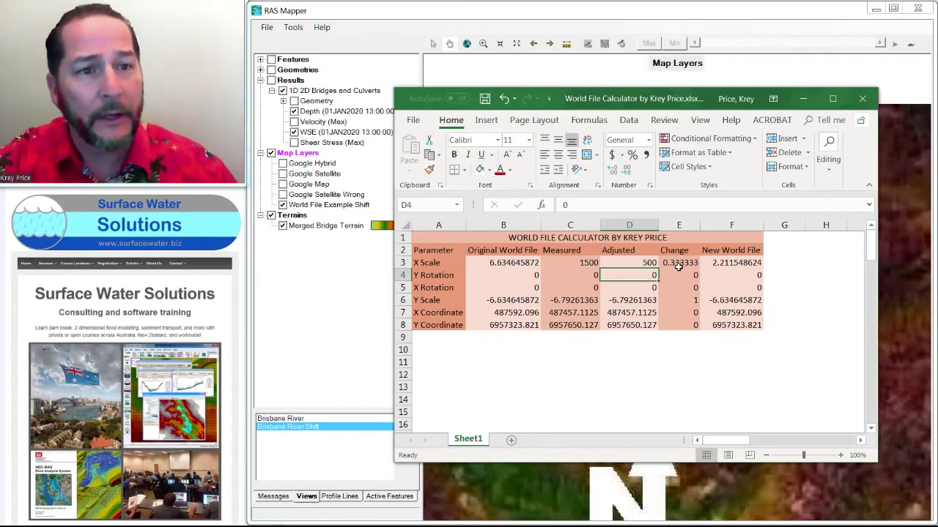
Step: Copy the 1500 and 500 scale pair into the Y Scale row
{"action": "left_click_drag", "start_coordinate": [588, 264], "coordinate": [607, 262]}
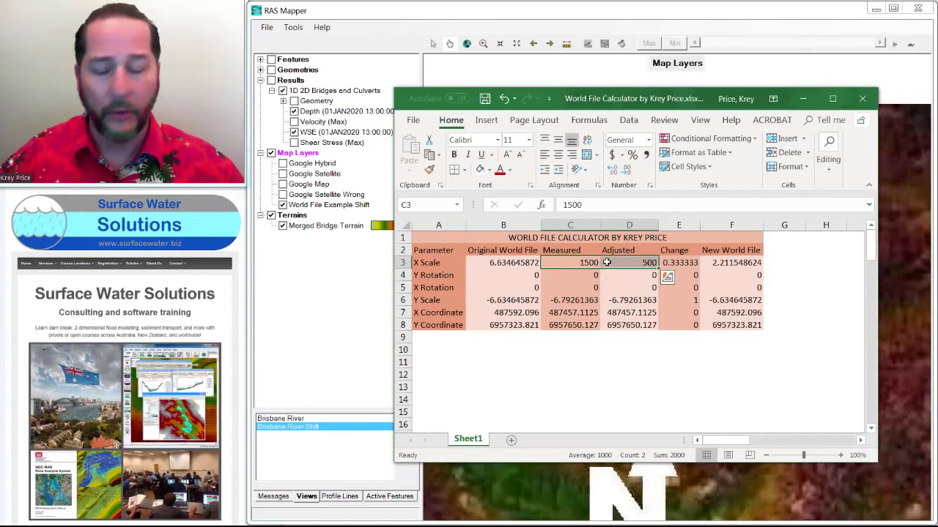
{"action": "key", "text": "ctrl+c"}
{"action": "left_click", "coordinate": [590, 291]}
{"action": "key", "text": "ctrl+v"}
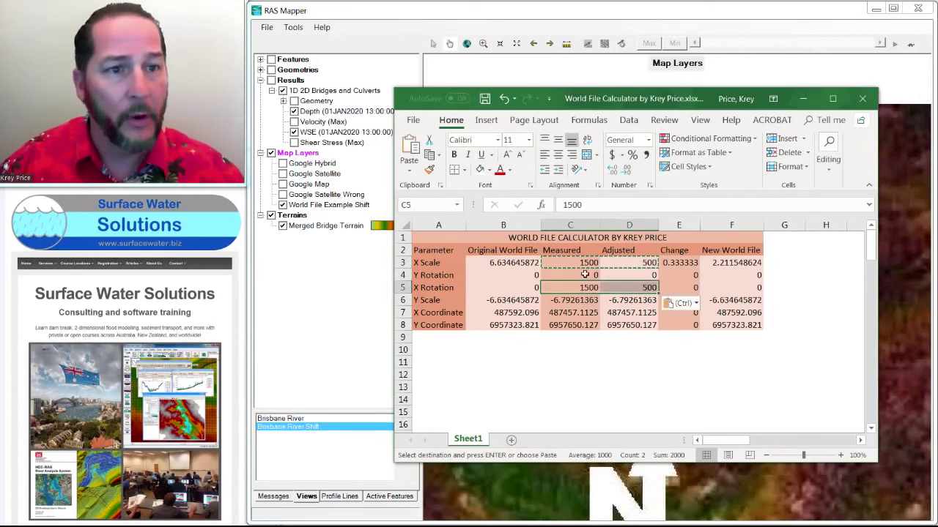
{"action": "left_click", "coordinate": [586, 265]}
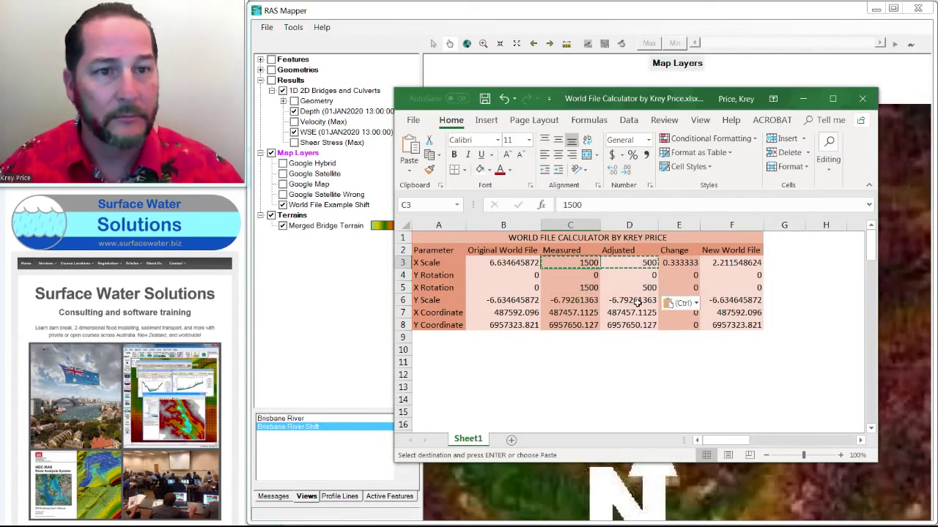
{"action": "left_click_drag", "start_coordinate": [597, 285], "coordinate": [626, 288]}
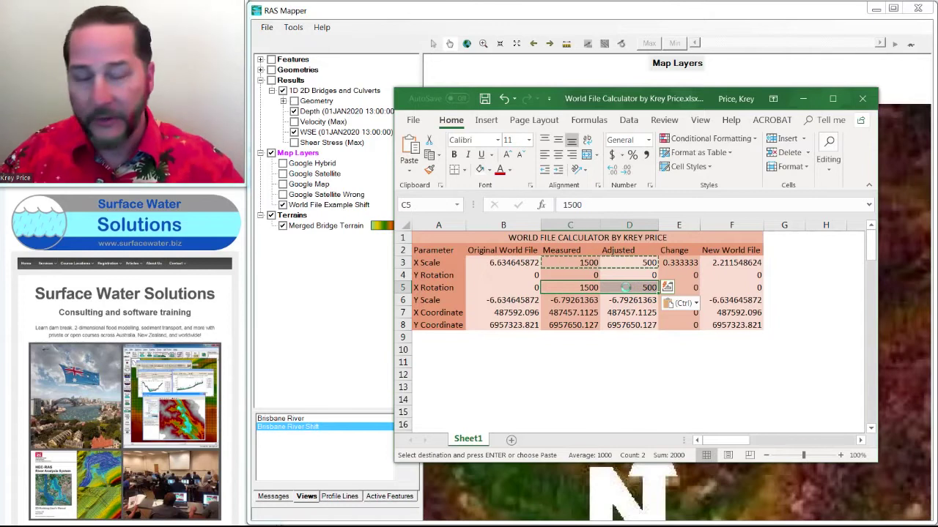
{"action": "key", "text": "ctrl+c"}
{"action": "key", "text": "shift+Down"}
{"action": "key", "text": "ctrl+v"}
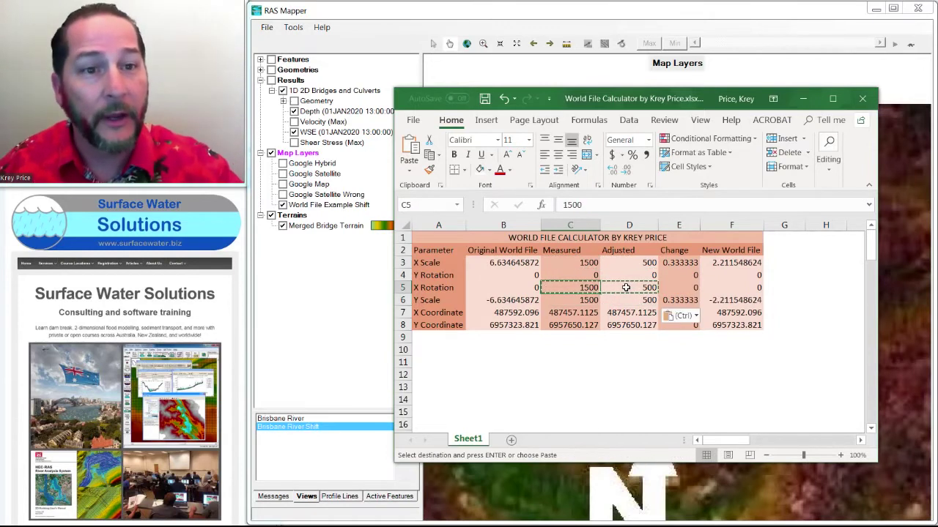
Step: Reset the X Rotation measured and adjusted values to 0
{"action": "type", "text": "0"}
{"action": "key", "text": "Tab"}
{"action": "type", "text": "0"}
{"action": "key", "text": "Tab"}
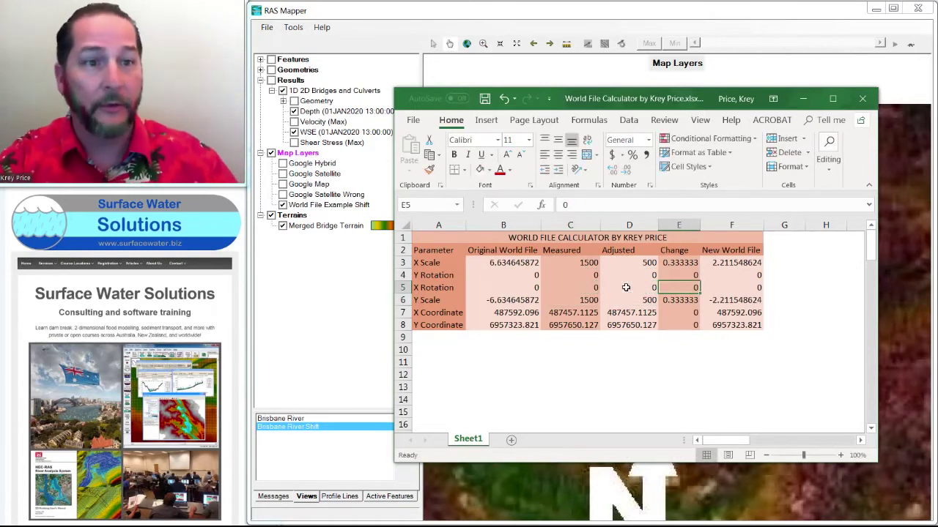
{"action": "key", "text": "Left"}
{"action": "key", "text": "Left"}
{"action": "key", "text": "Left"}
{"action": "key", "text": "Left"}
{"action": "key", "text": "Up"}
{"action": "key", "text": "Up"}
{"action": "key", "text": "Up"}
{"action": "key", "text": "Up"}
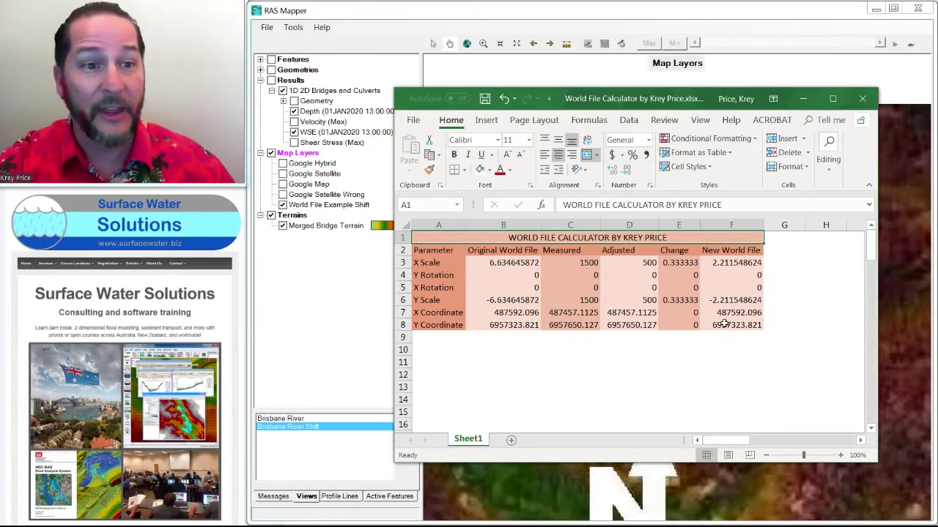
Step: Copy the New World File values in F3:F8 and switch to the Aerial folder
{"action": "left_click_drag", "start_coordinate": [731, 268], "coordinate": [722, 324]}
{"action": "key", "text": "ctrl+c"}
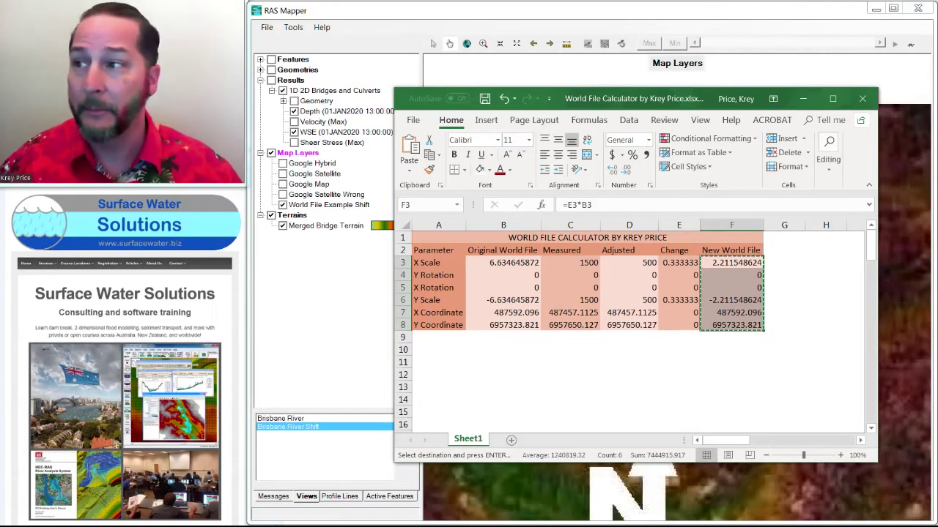
{"action": "key", "text": "alt+Tab"}
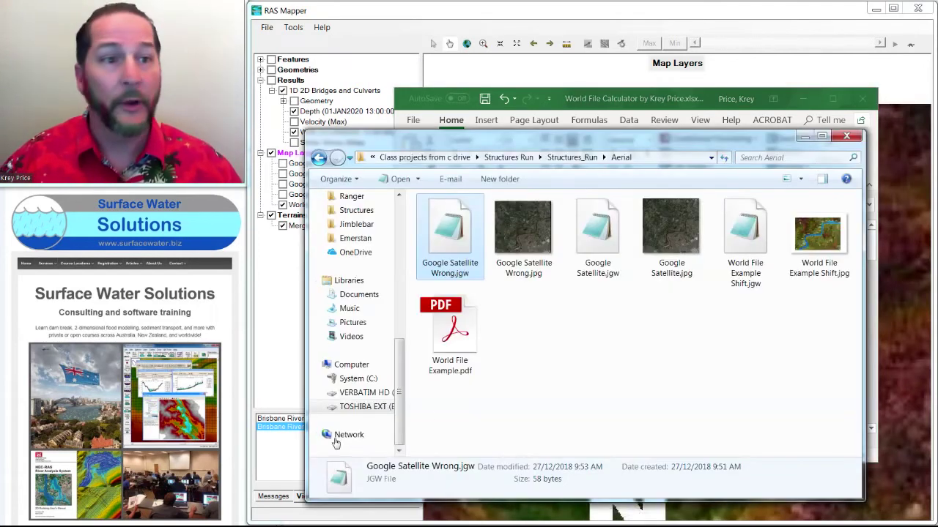
Step: Paste scale 2.211548624 and X origin 487592.096 into World File Example Shift.jgw and save it
{"action": "double_click", "coordinate": [745, 241]}
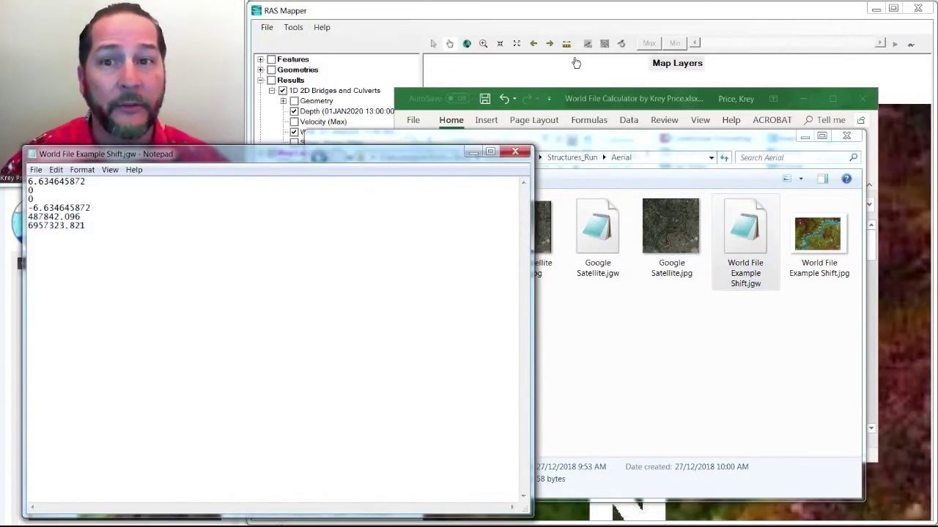
{"action": "left_click_drag", "start_coordinate": [404, 151], "coordinate": [777, 97]}
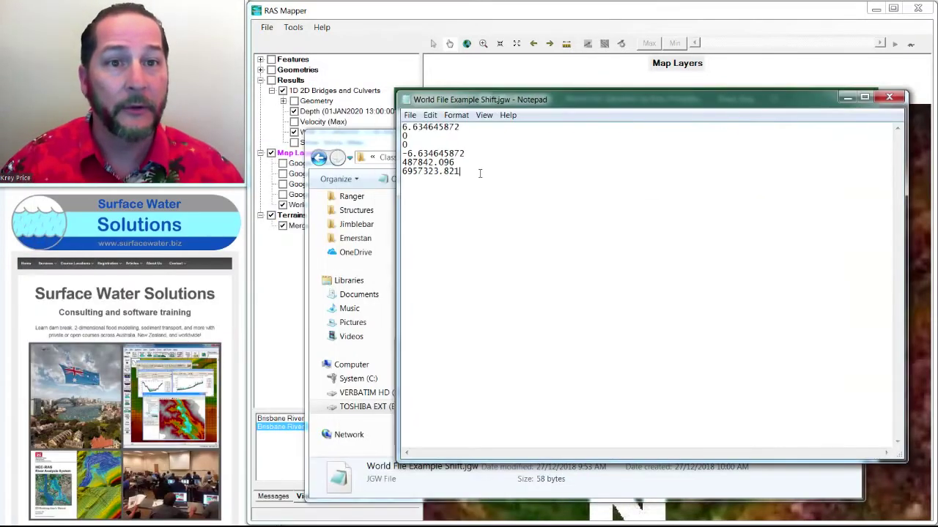
{"action": "key", "text": "ctrl+a"}
{"action": "key", "text": "ctrl+v"}
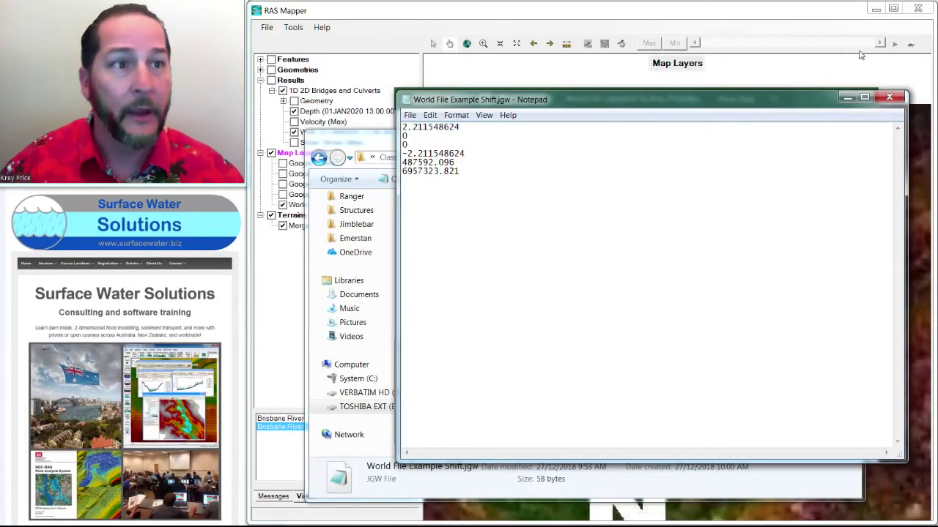
{"action": "left_click", "coordinate": [890, 96]}
{"action": "left_click", "coordinate": [424, 278]}
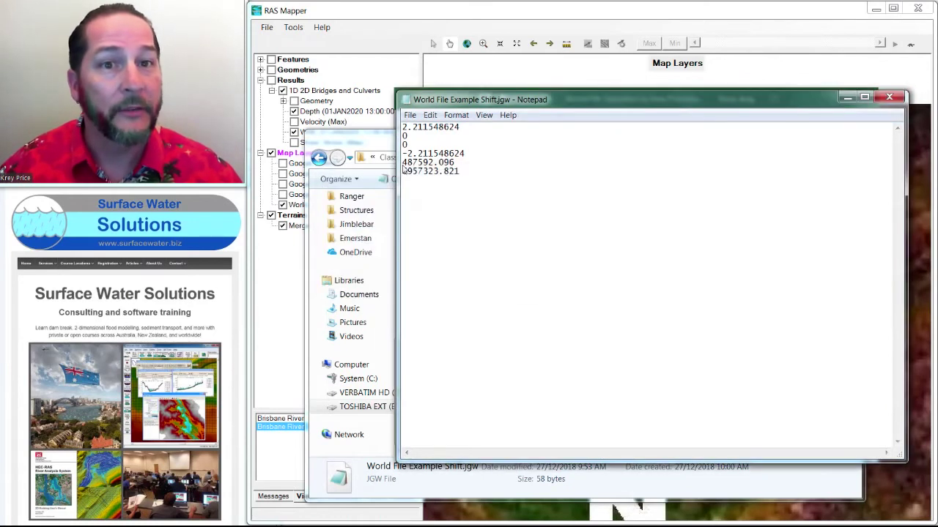
{"action": "left_click", "coordinate": [376, 139]}
{"action": "left_click", "coordinate": [497, 16]}
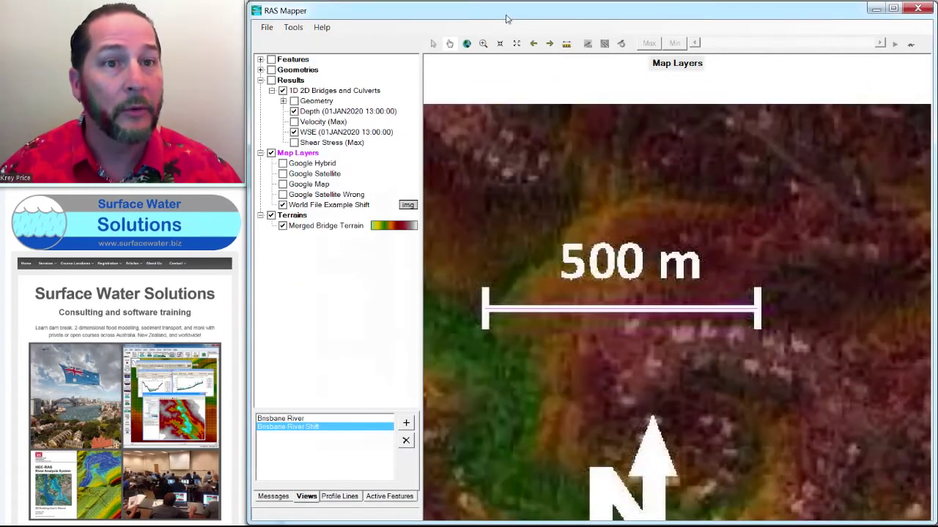
Step: Remove the World File Example Shift layer and re-add World File Example Shift.jpg with filter Other (*.*)
{"action": "left_click", "coordinate": [308, 209]}
{"action": "right_click", "coordinate": [309, 209]}
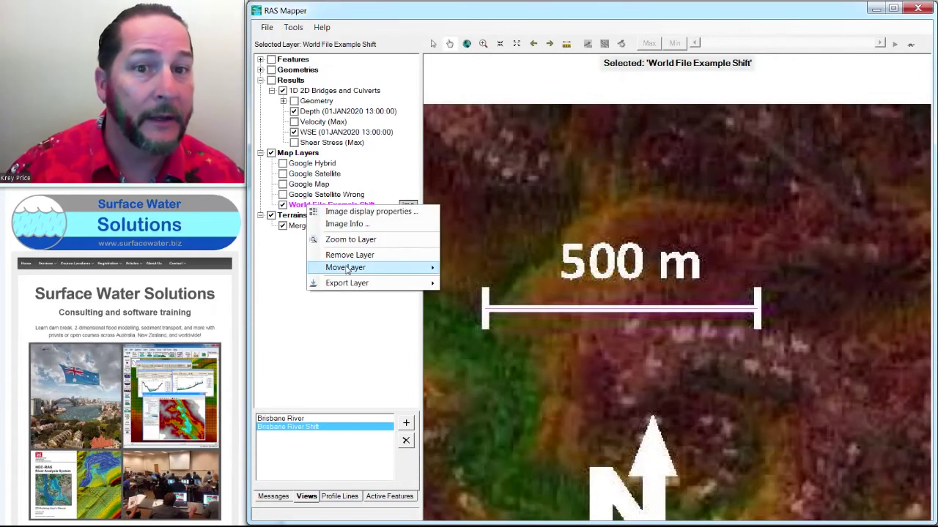
{"action": "mouse_move", "coordinate": [348, 287]}
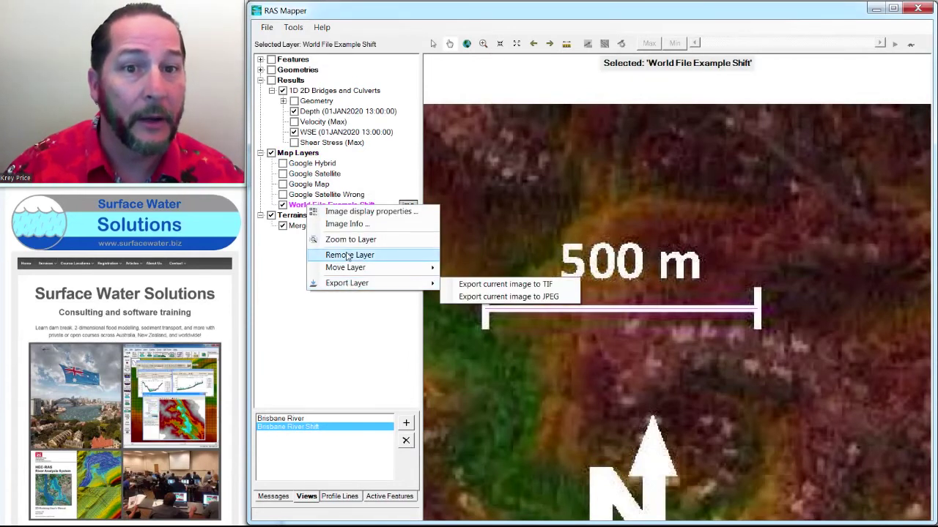
{"action": "left_click", "coordinate": [349, 255]}
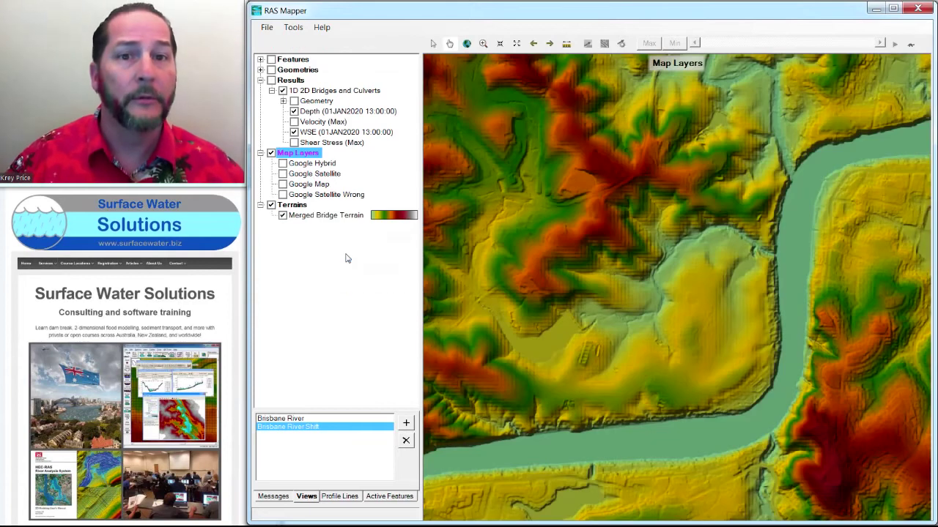
{"action": "right_click", "coordinate": [301, 156]}
{"action": "mouse_move", "coordinate": [325, 163]}
{"action": "left_click", "coordinate": [486, 189]}
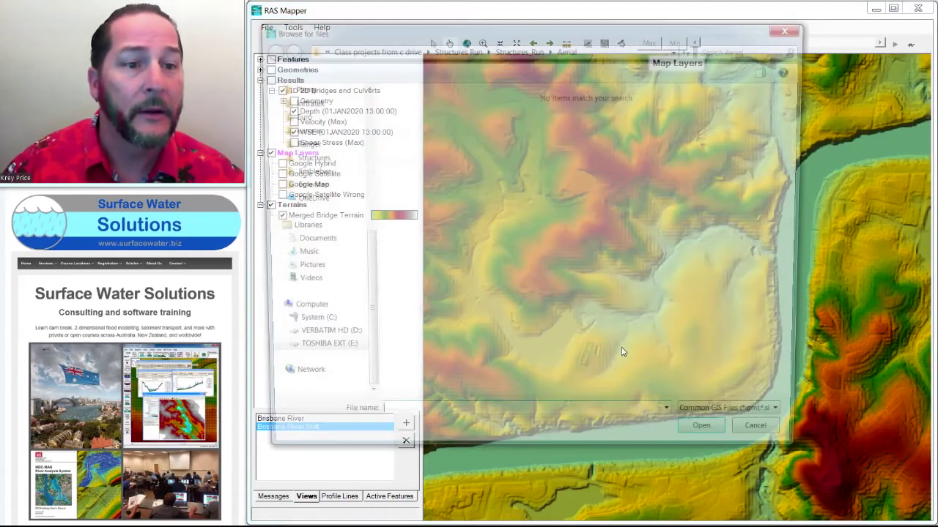
{"action": "left_click", "coordinate": [703, 423]}
{"action": "left_click", "coordinate": [707, 446]}
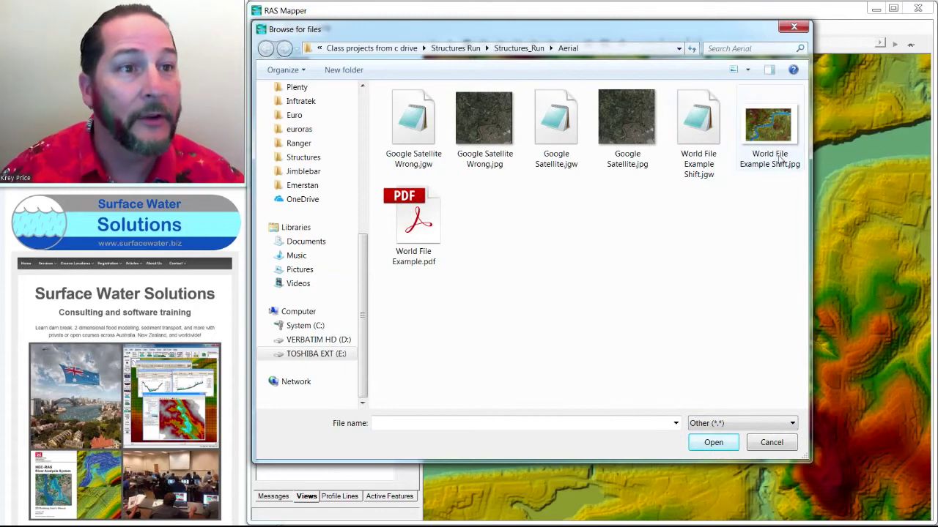
{"action": "left_click", "coordinate": [762, 130]}
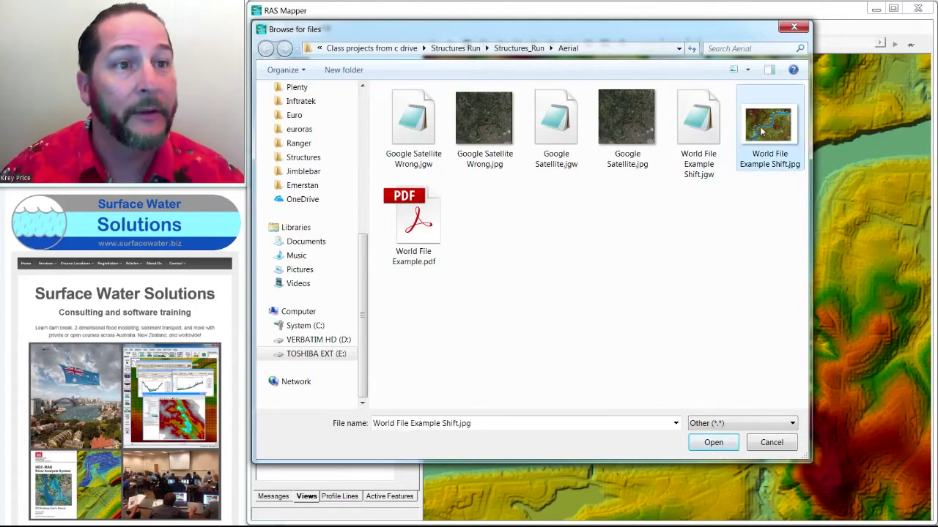
{"action": "left_click", "coordinate": [713, 443]}
Step: Re-measure the 500 m scale bar, which now spans 499.69 m
{"action": "scroll", "coordinate": [653, 388], "scroll_direction": "down", "scroll_amount": 3}
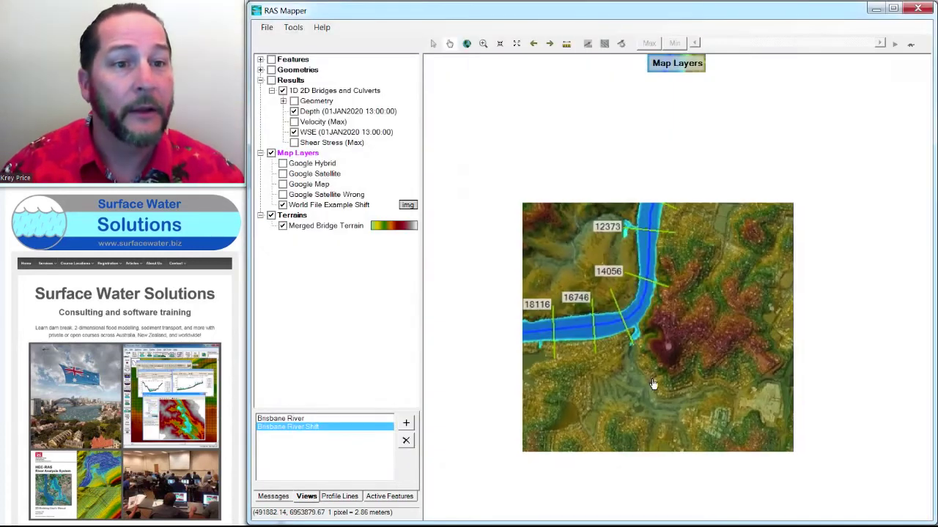
{"action": "scroll", "coordinate": [635, 362], "scroll_direction": "up", "scroll_amount": 2}
{"action": "scroll", "coordinate": [461, 248], "scroll_direction": "up", "scroll_amount": 3}
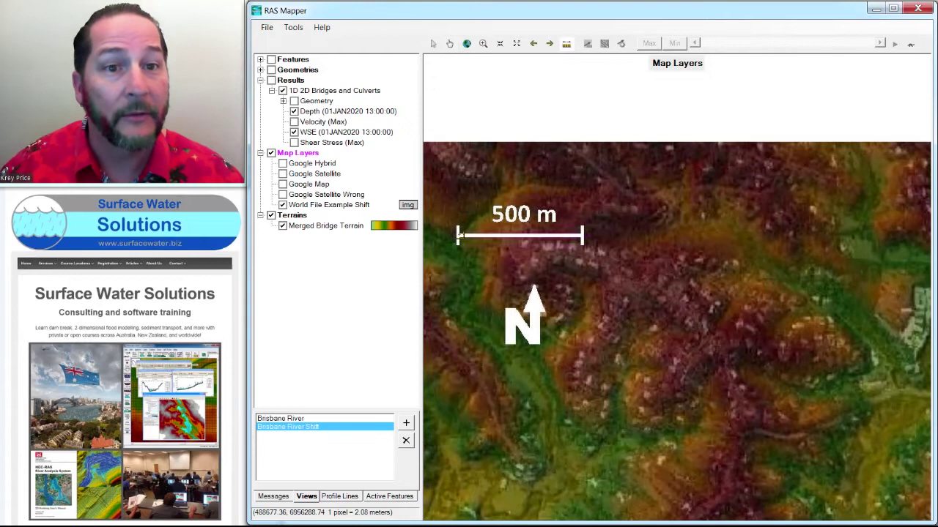
{"action": "left_click", "coordinate": [457, 235], "text": "ctrl"}
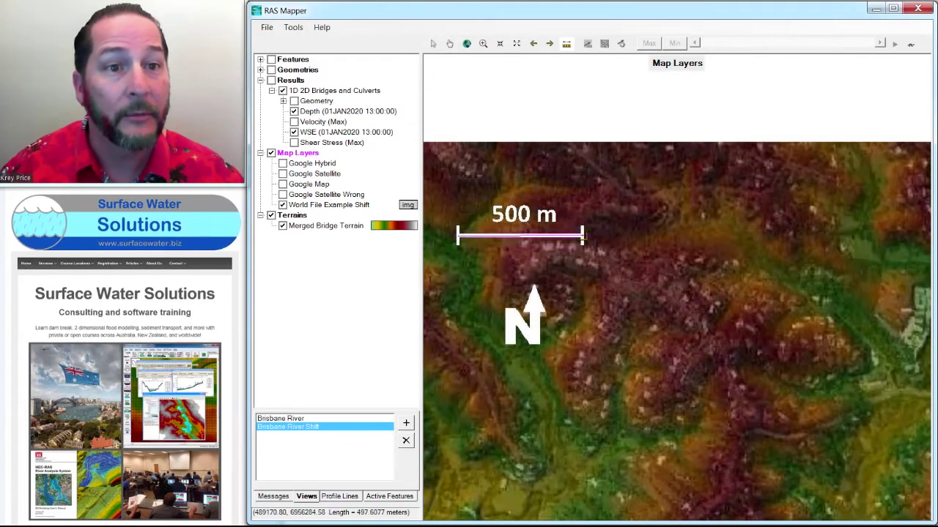
{"action": "double_click", "coordinate": [582, 235]}
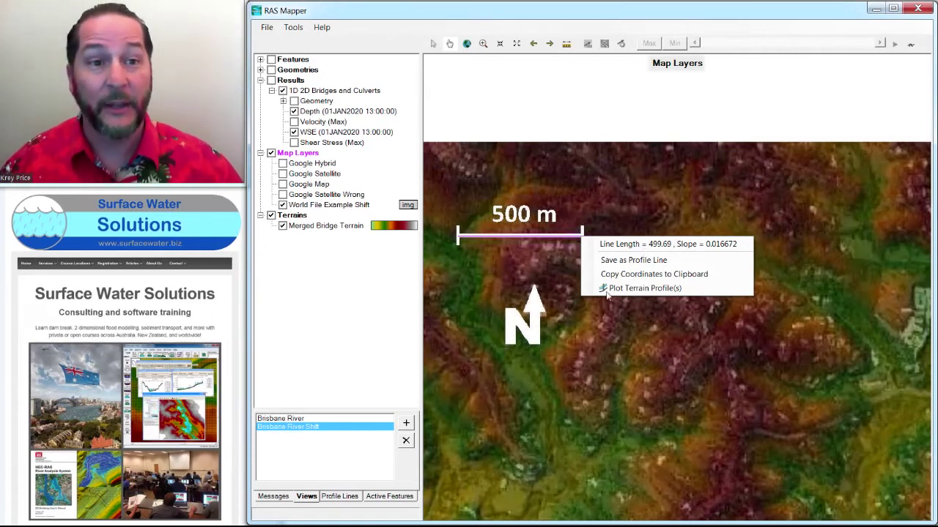
{"action": "scroll", "coordinate": [615, 390], "scroll_direction": "down", "scroll_amount": 3}
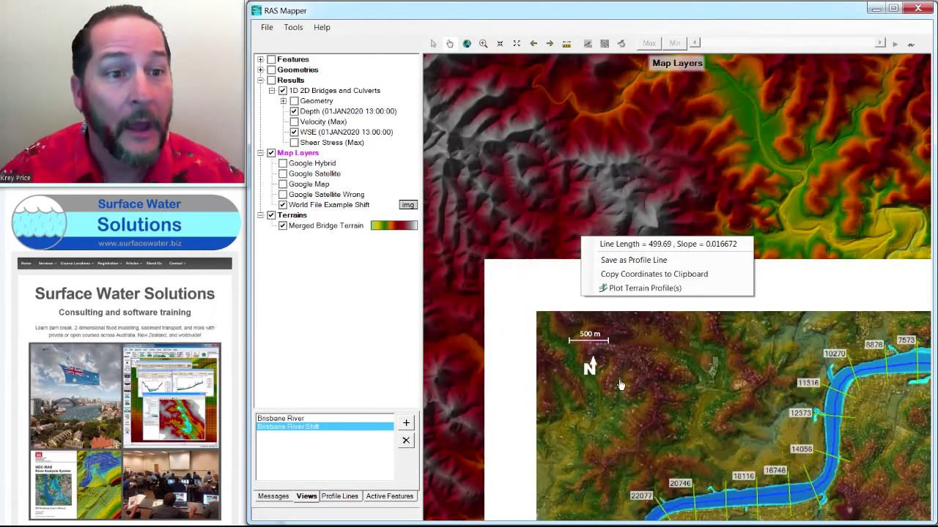
{"action": "left_click_drag", "start_coordinate": [440, 414], "coordinate": [494, 304]}
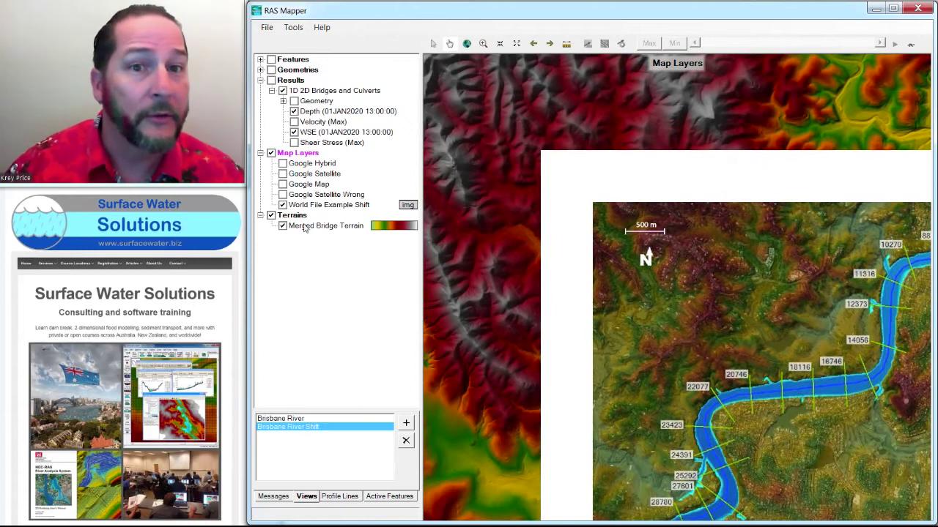
{"action": "double_click", "coordinate": [314, 208]}
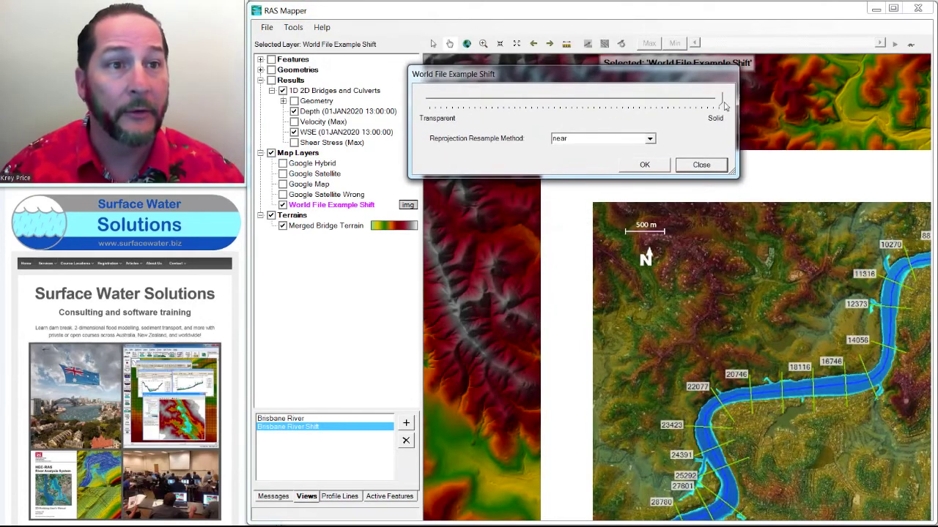
Step: Make the World File Example Shift layer semi-transparent over the terrain and zoom in
{"action": "left_click_drag", "start_coordinate": [721, 102], "coordinate": [579, 100]}
{"action": "left_click", "coordinate": [644, 164]}
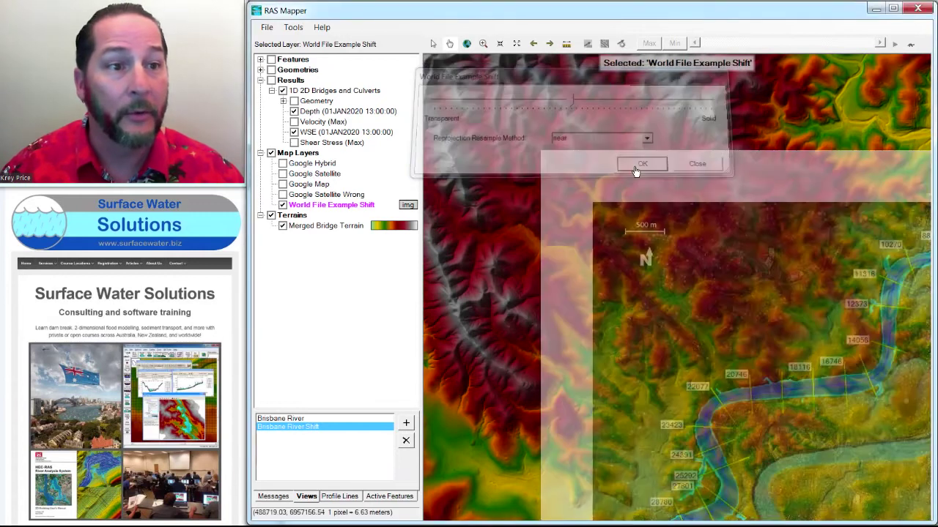
{"action": "scroll", "coordinate": [669, 258], "scroll_direction": "down", "scroll_amount": 2}
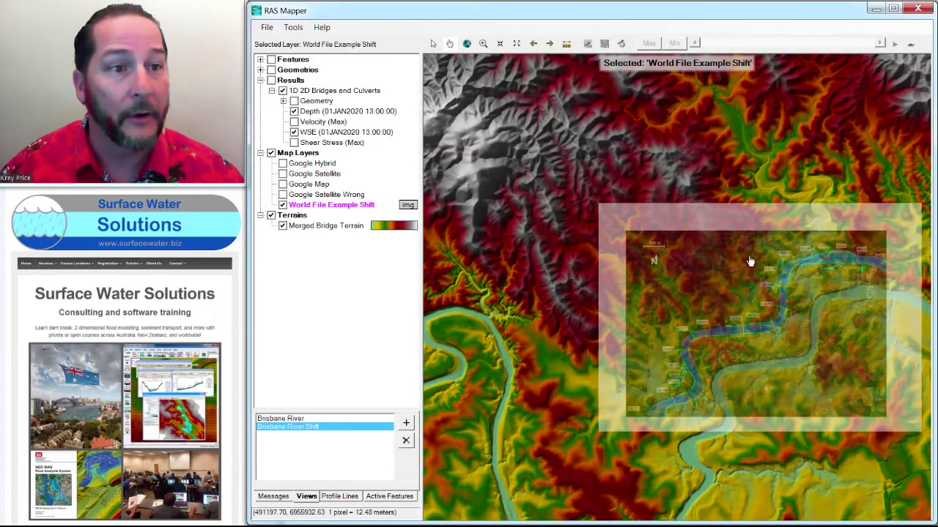
{"action": "scroll", "coordinate": [700, 226], "scroll_direction": "up", "scroll_amount": 1}
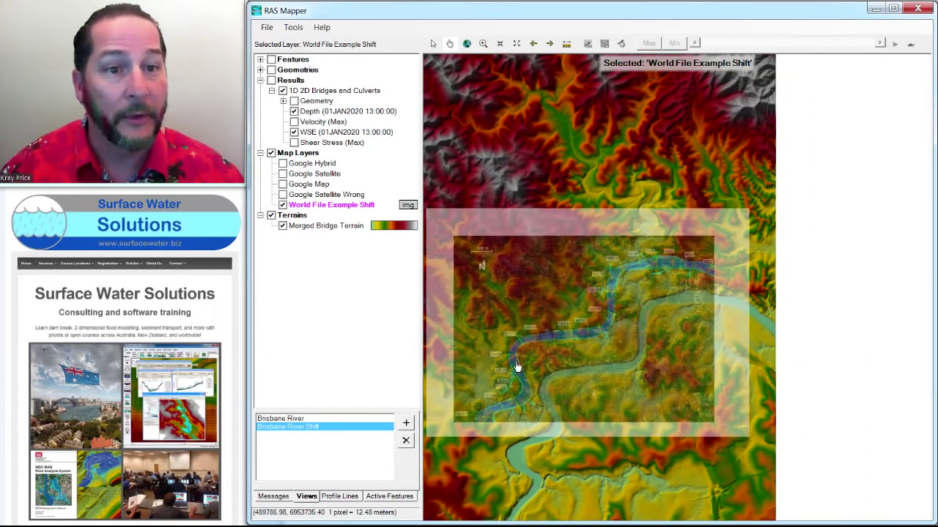
{"action": "scroll", "coordinate": [518, 369], "scroll_direction": "up", "scroll_amount": 1}
{"action": "scroll", "coordinate": [517, 366], "scroll_direction": "up", "scroll_amount": 1}
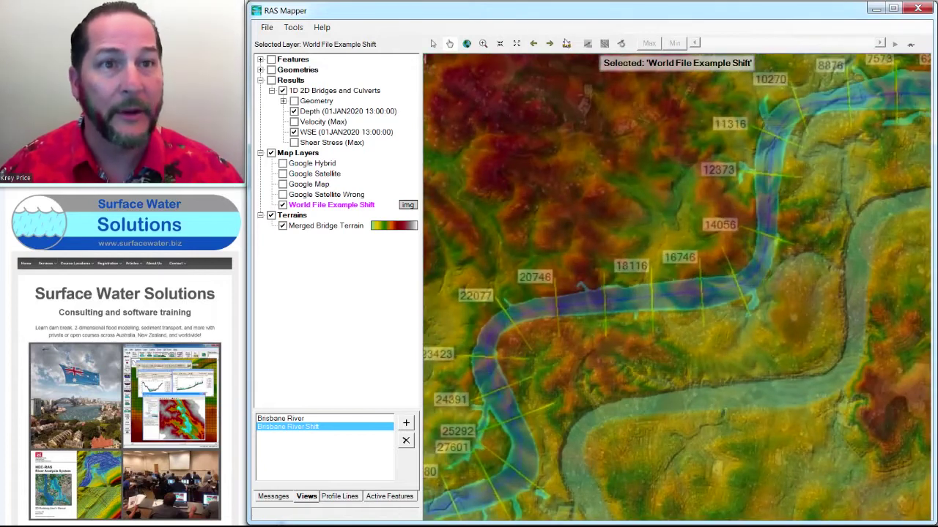
Step: Measure a line on the map and copy its coordinates to the clipboard
{"action": "left_click", "coordinate": [566, 45]}
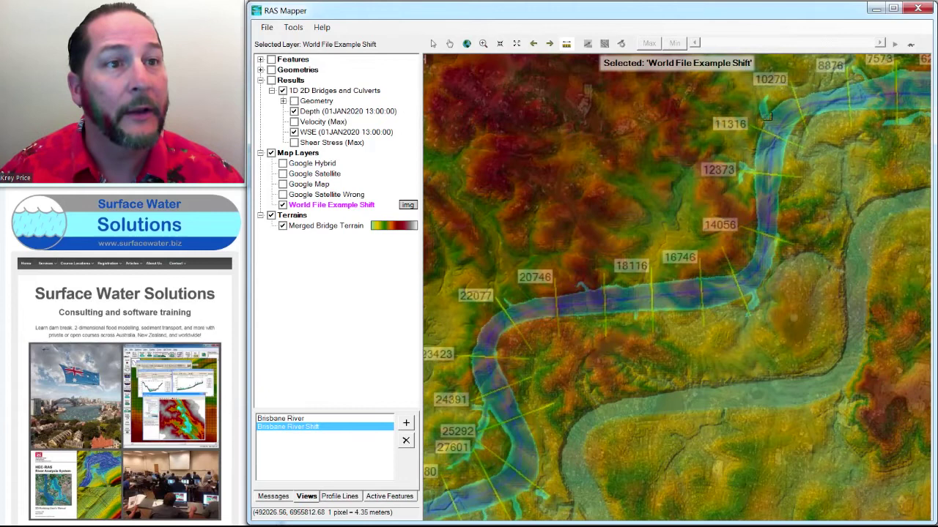
{"action": "left_click", "coordinate": [765, 115]}
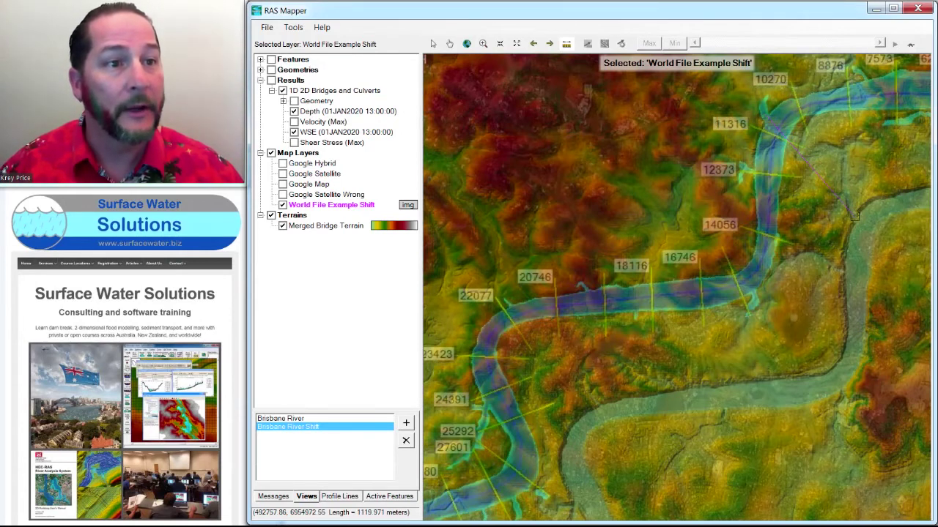
{"action": "double_click", "coordinate": [854, 216]}
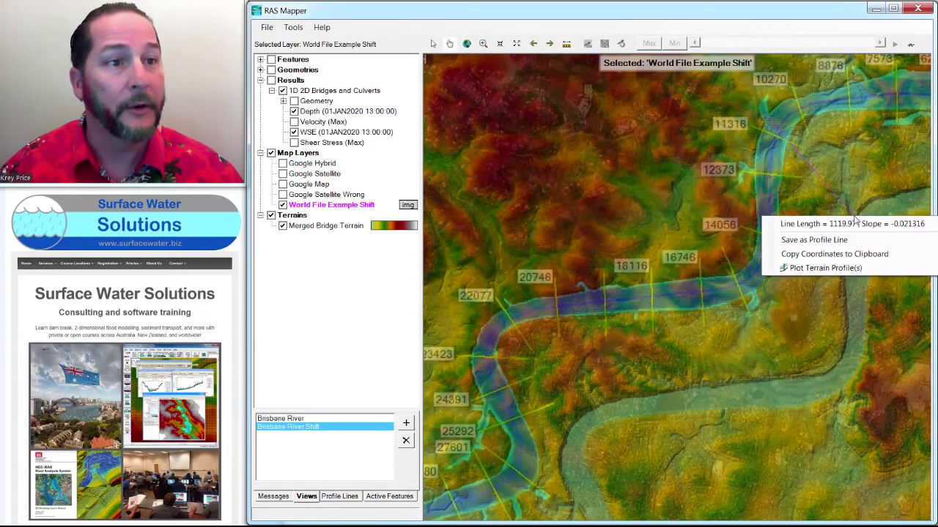
{"action": "left_click", "coordinate": [814, 255]}
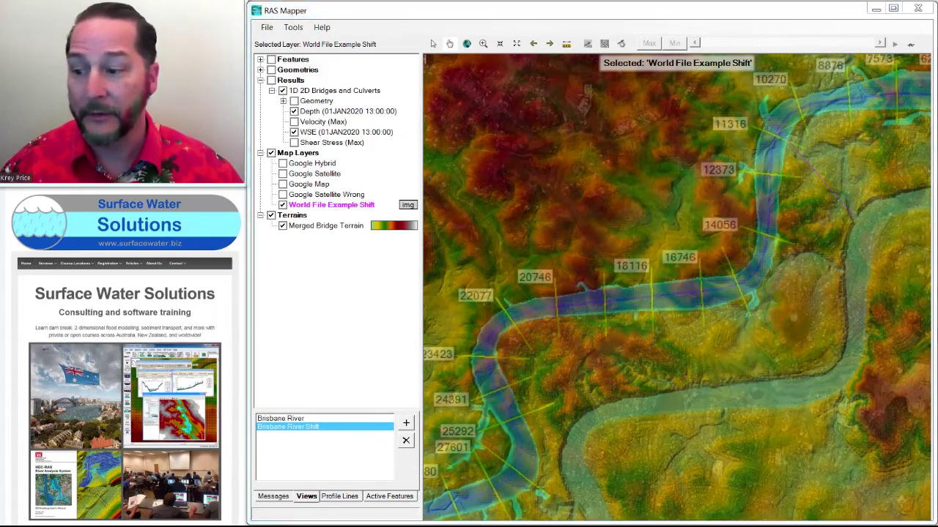
Step: Paste the two measured coordinate points into B10:E11 of the World File Calculator and clear the extra row
{"action": "key", "text": "alt+Tab"}
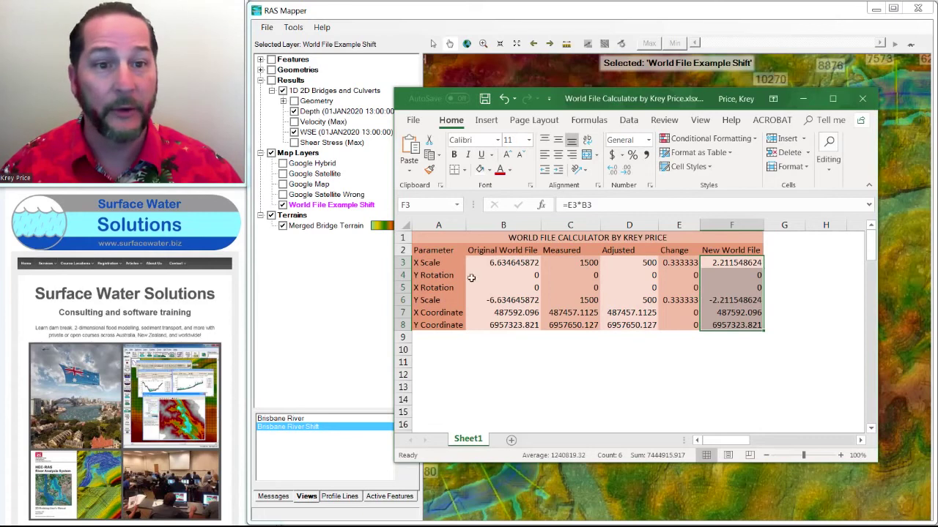
{"action": "left_click", "coordinate": [464, 367]}
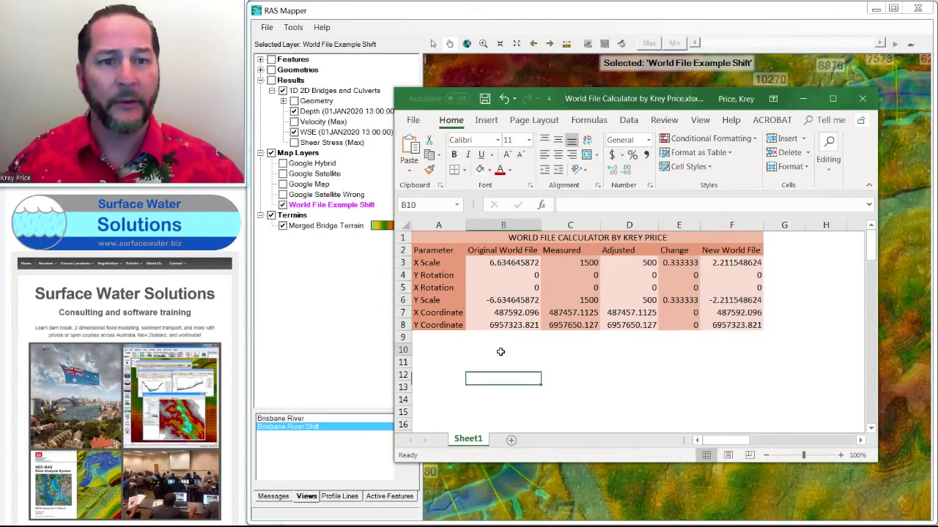
{"action": "left_click", "coordinate": [512, 350]}
{"action": "type", "text": "492004.7928\t6955821.387\t0\t0 492727.3893\t6954994.319\t0\t0 492727.3893\t6954994.319\t0\t0"}
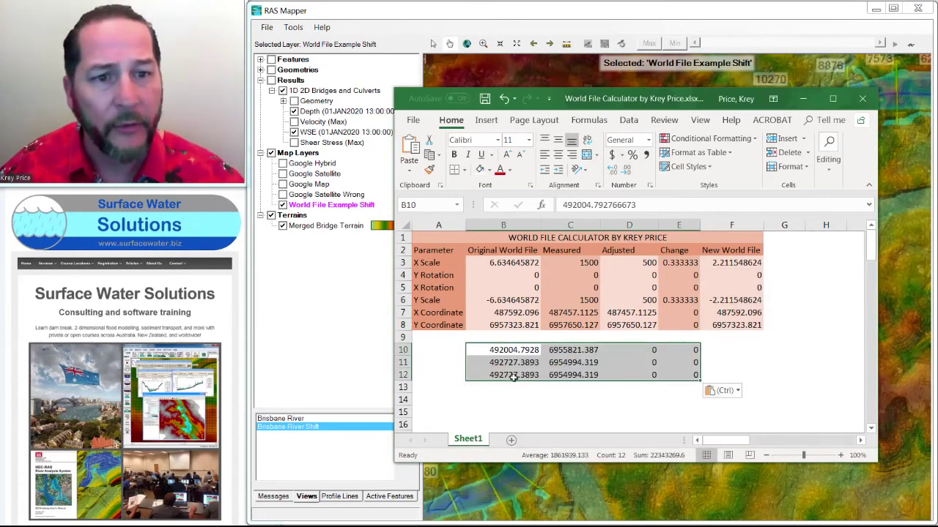
{"action": "left_click_drag", "start_coordinate": [513, 375], "coordinate": [659, 373]}
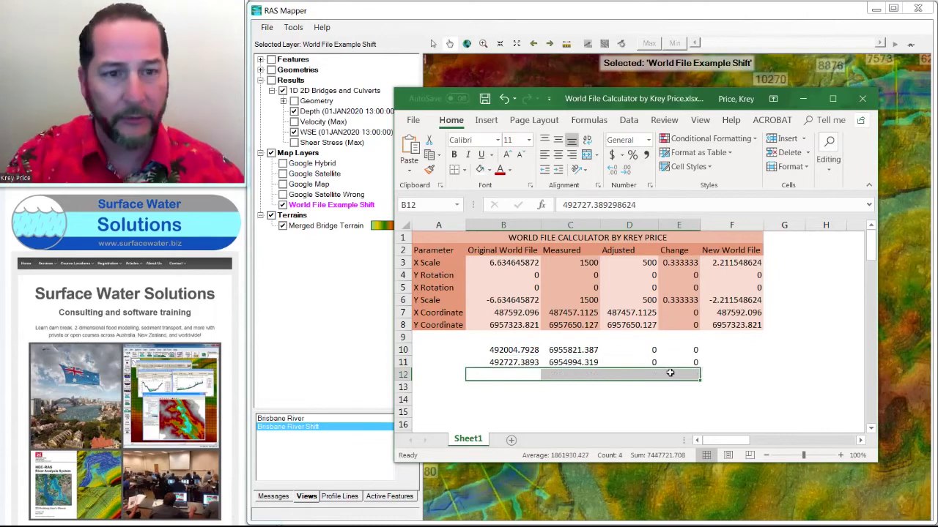
{"action": "key", "text": "Delete"}
{"action": "left_click", "coordinate": [505, 374]}
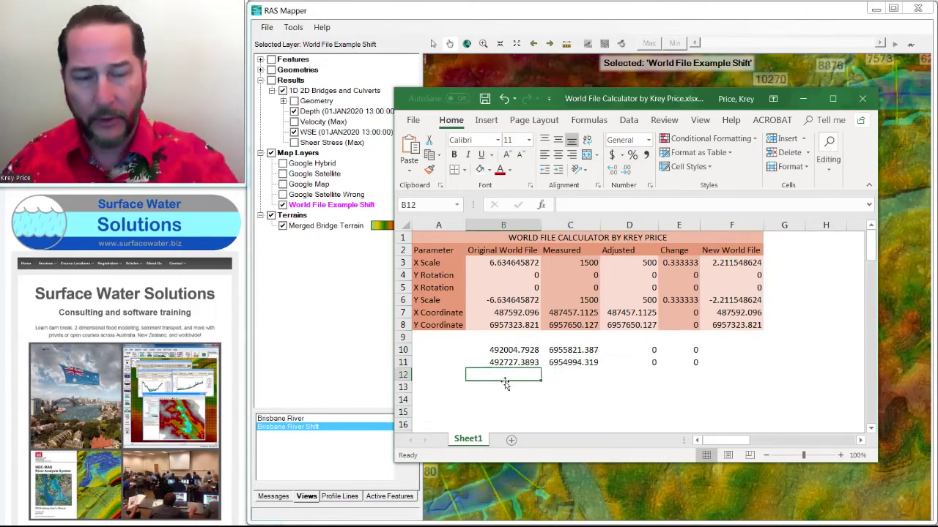
Step: Compute the X and Y offsets in B12:C12 as =B11-B10
{"action": "type", "text": "="}
{"action": "key", "text": "Up"}
{"action": "key", "text": "Up"}
{"action": "key", "text": "Return"}
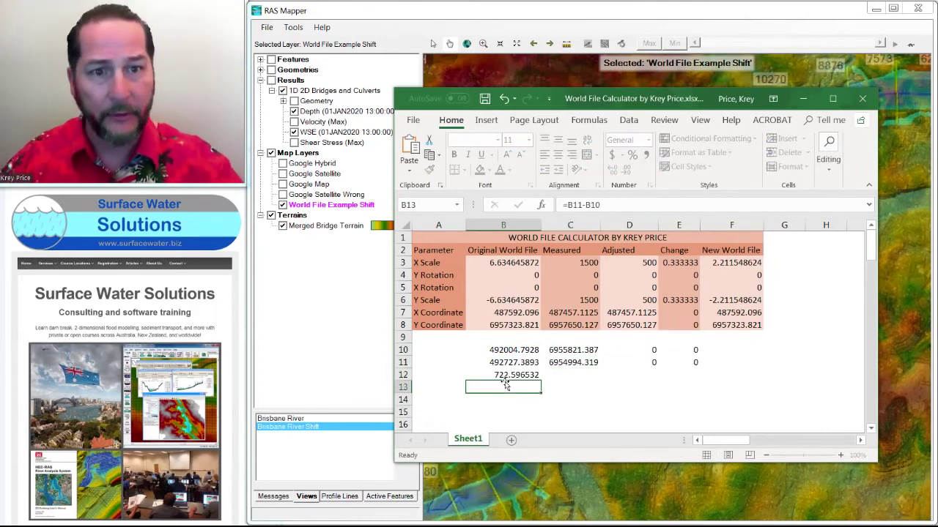
{"action": "key", "text": "Up"}
{"action": "key", "text": "ctrl+c"}
{"action": "key", "text": "Right"}
{"action": "key", "text": "ctrl+v"}
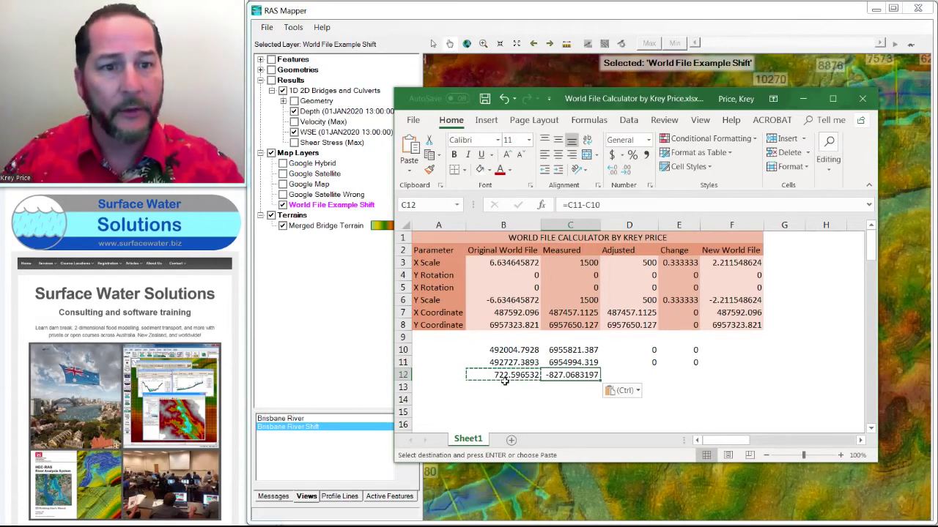
{"action": "key", "text": "Up"}
{"action": "key", "text": "Up"}
{"action": "key", "text": "Up"}
{"action": "key", "text": "Up"}
{"action": "key", "text": "Up"}
Step: Link E7 and E8 to the offsets (722.5965, -827.068) and copy the six new world file values
{"action": "key", "text": "Right"}
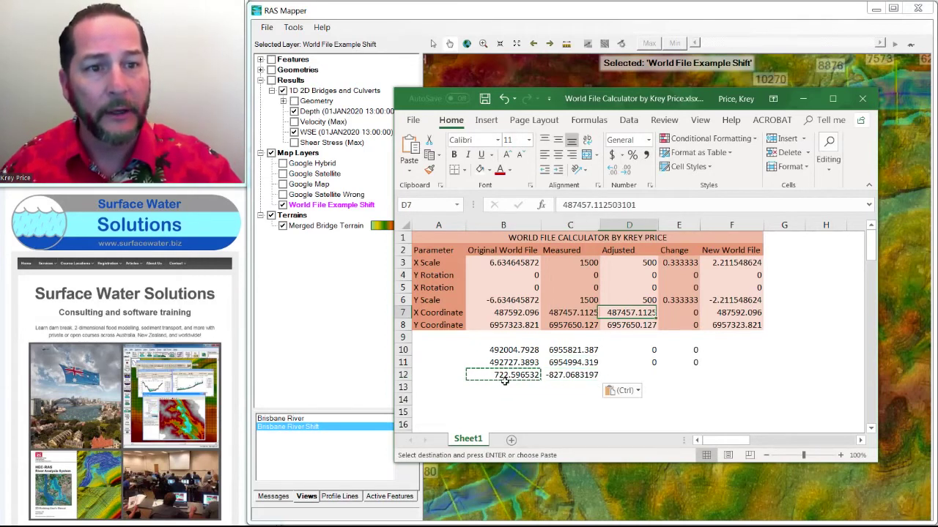
{"action": "key", "text": "Right"}
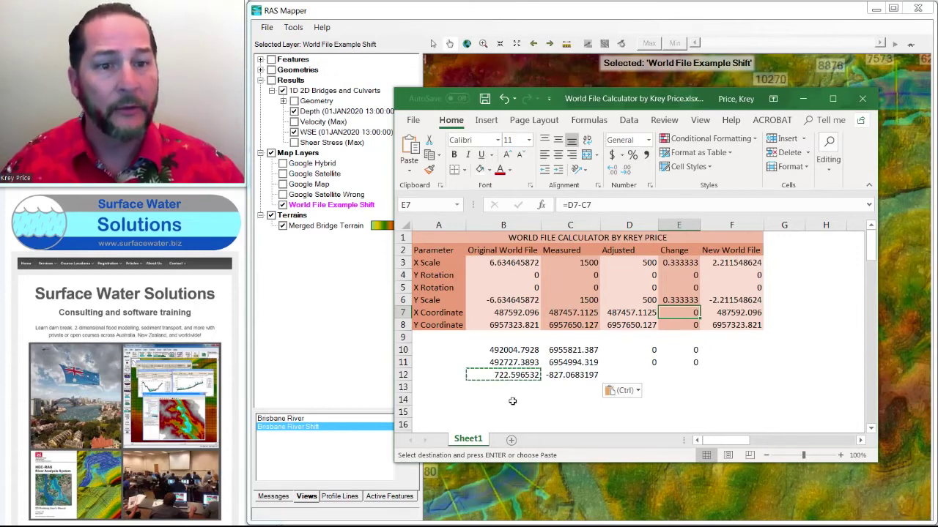
{"action": "type", "text": "="}
{"action": "left_click", "coordinate": [525, 374]}
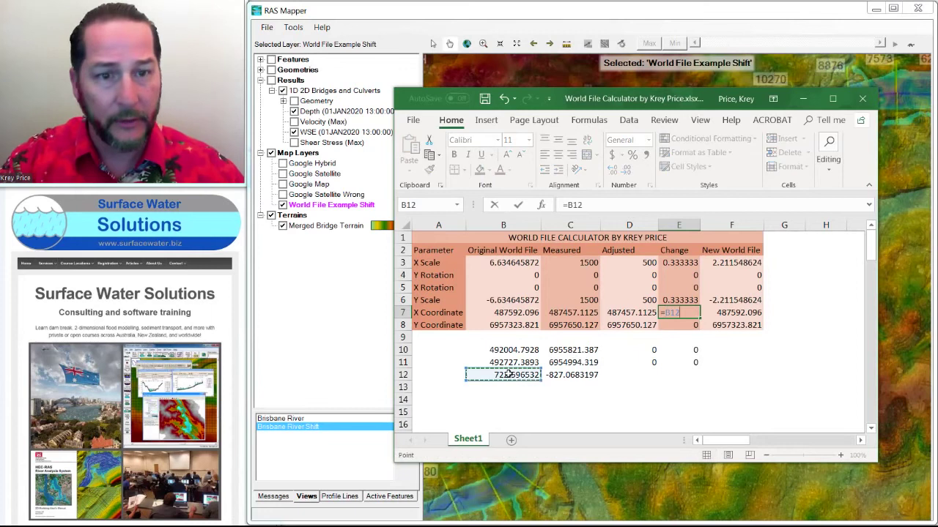
{"action": "key", "text": "Return"}
{"action": "type", "text": "="}
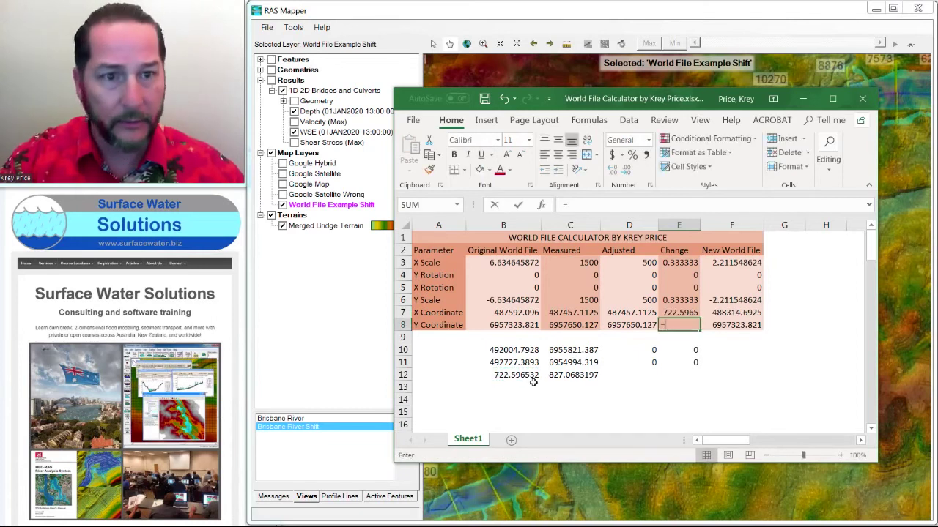
{"action": "left_click", "coordinate": [570, 374]}
{"action": "key", "text": "Return"}
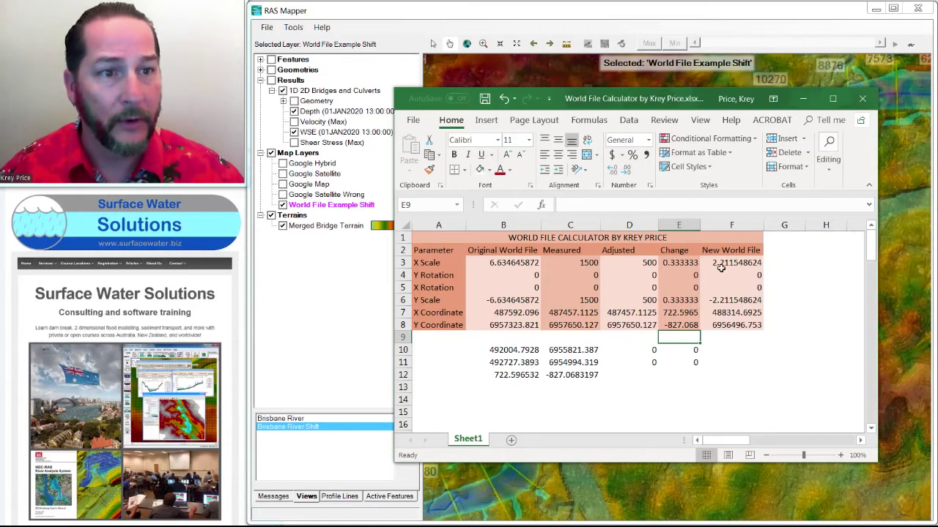
{"action": "left_click_drag", "start_coordinate": [721, 268], "coordinate": [716, 328]}
{"action": "key", "text": "ctrl+c"}
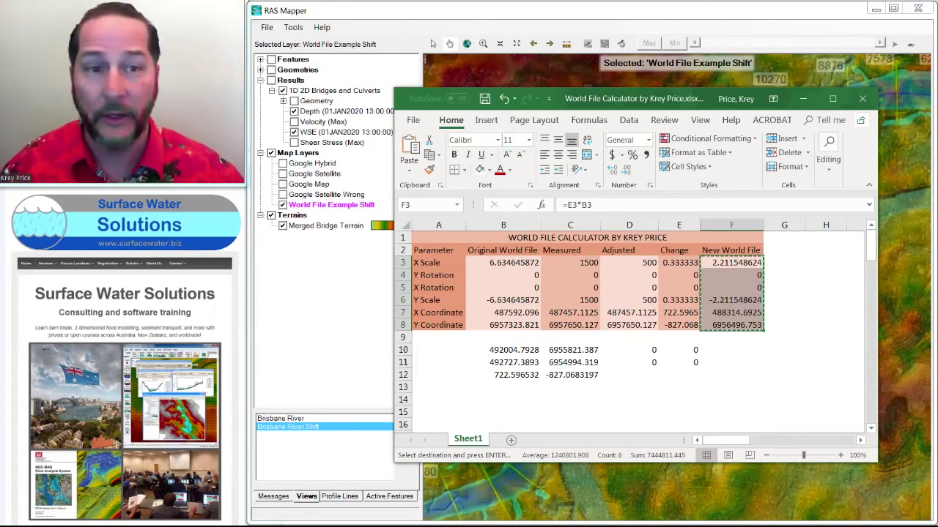
Step: Replace World File Example Shift.jgw's contents with the new values (origin 488314.6925, 6956496.753) and save it
{"action": "key", "text": "alt+Tab"}
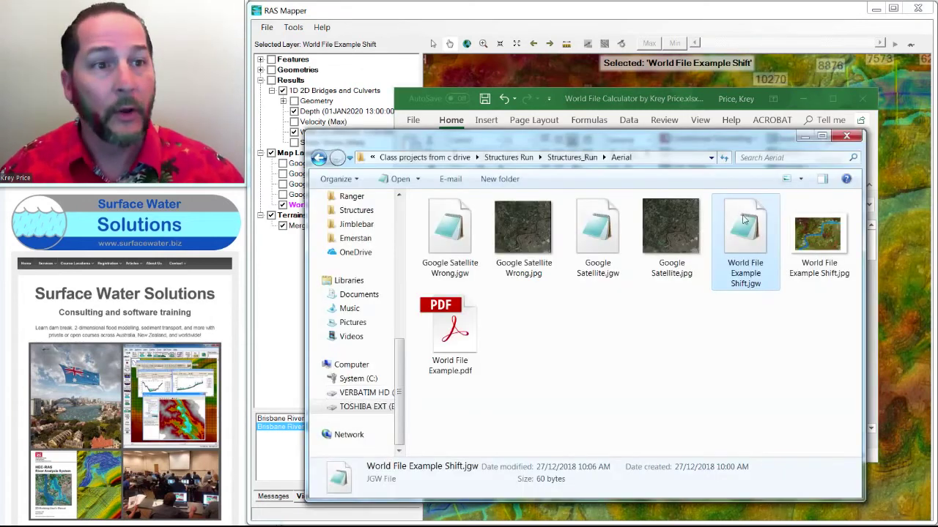
{"action": "double_click", "coordinate": [745, 227]}
{"action": "key", "text": "ctrl+a"}
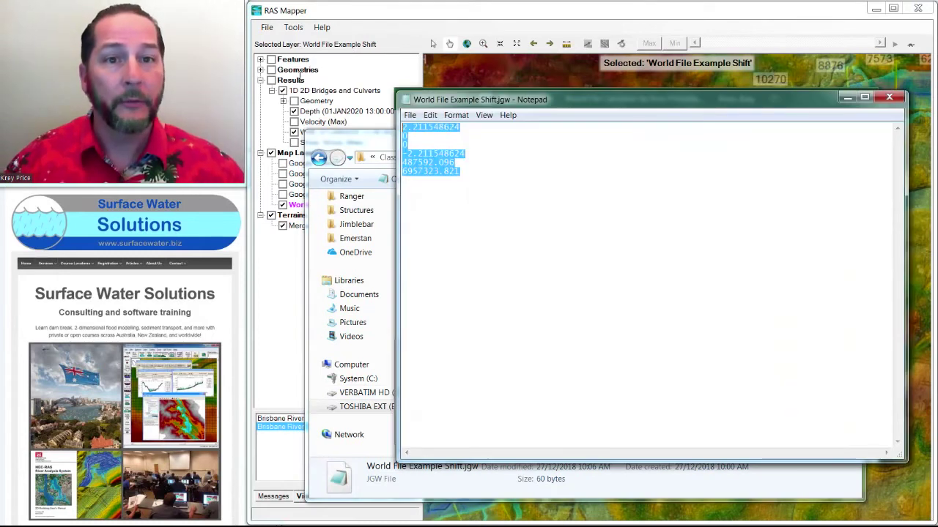
{"action": "key", "text": "ctrl+v"}
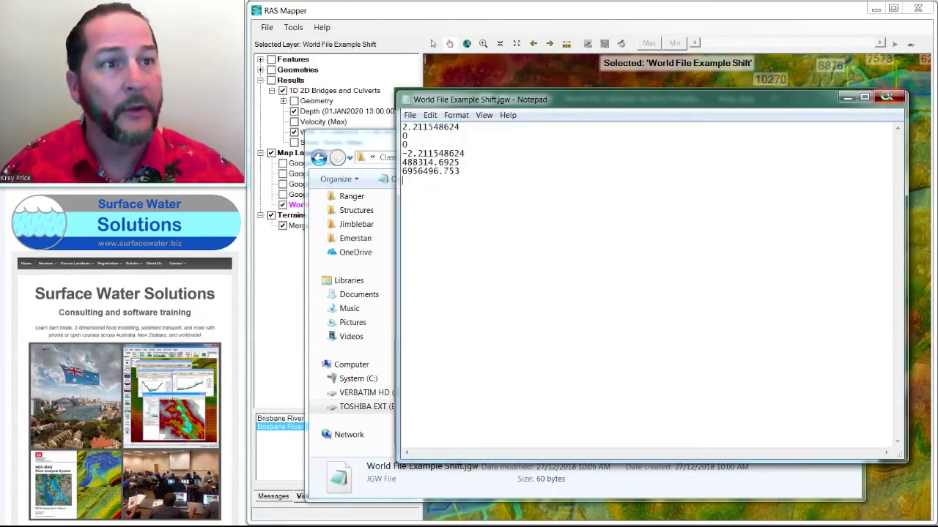
{"action": "left_click", "coordinate": [889, 97]}
{"action": "left_click", "coordinate": [416, 276]}
{"action": "left_click", "coordinate": [457, 20]}
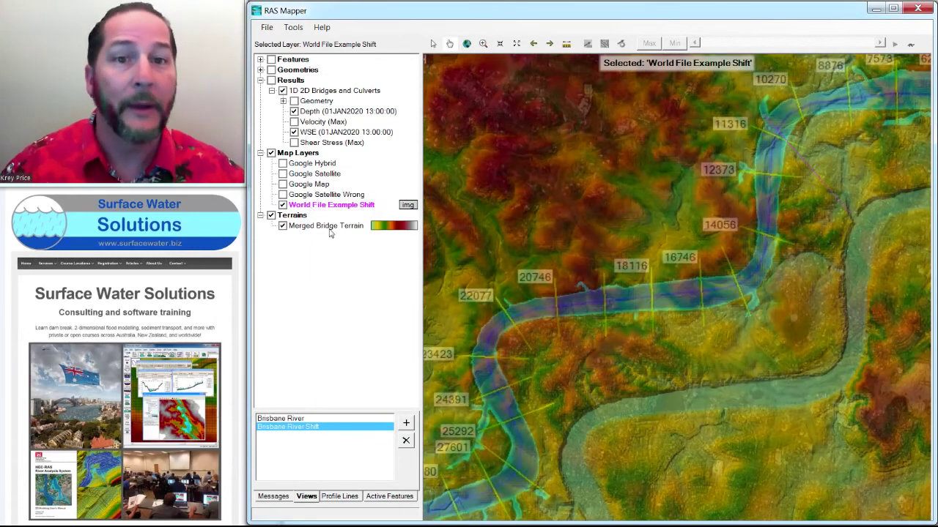
Step: Remove the old World File Example Shift layer and add World File Example Shift.jpg back as an existing layer
{"action": "right_click", "coordinate": [311, 206]}
{"action": "left_click", "coordinate": [354, 259]}
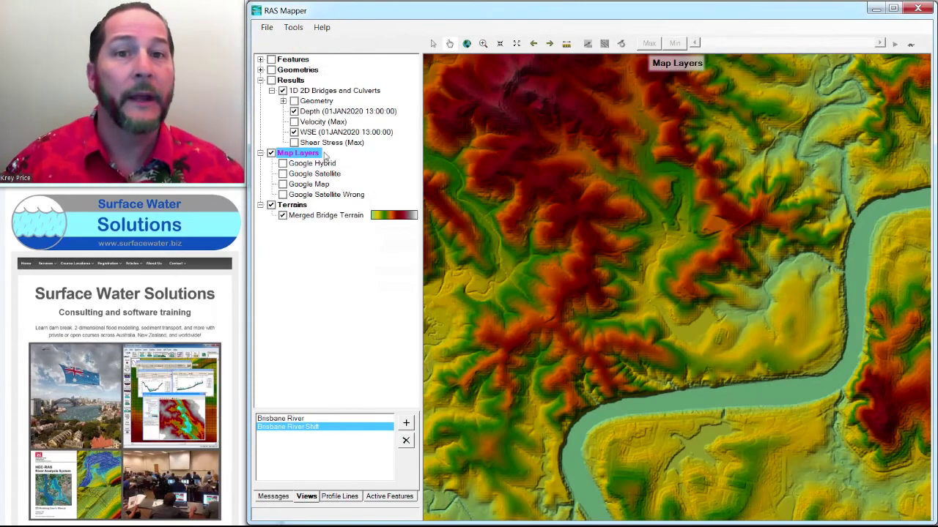
{"action": "mouse_move", "coordinate": [349, 163]}
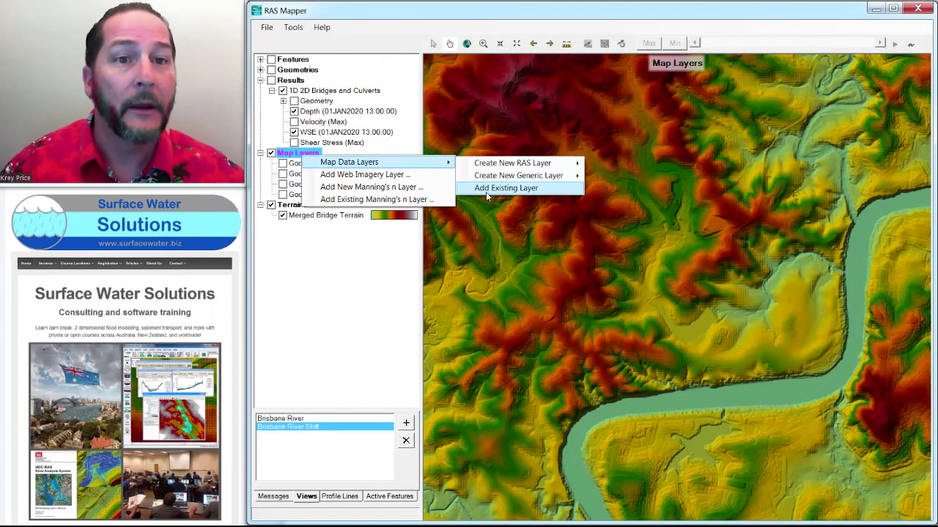
{"action": "left_click", "coordinate": [485, 191]}
{"action": "left_click", "coordinate": [706, 428]}
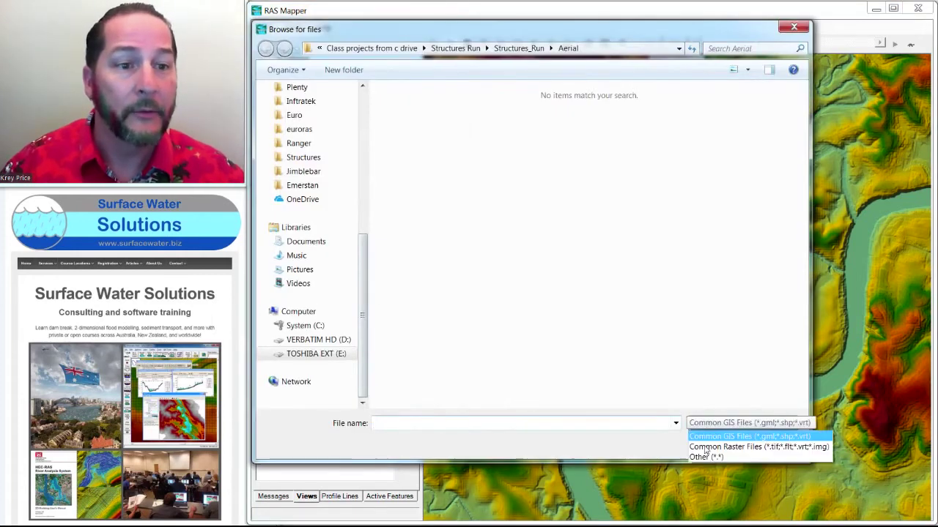
{"action": "left_click", "coordinate": [707, 461]}
{"action": "left_click", "coordinate": [769, 151]}
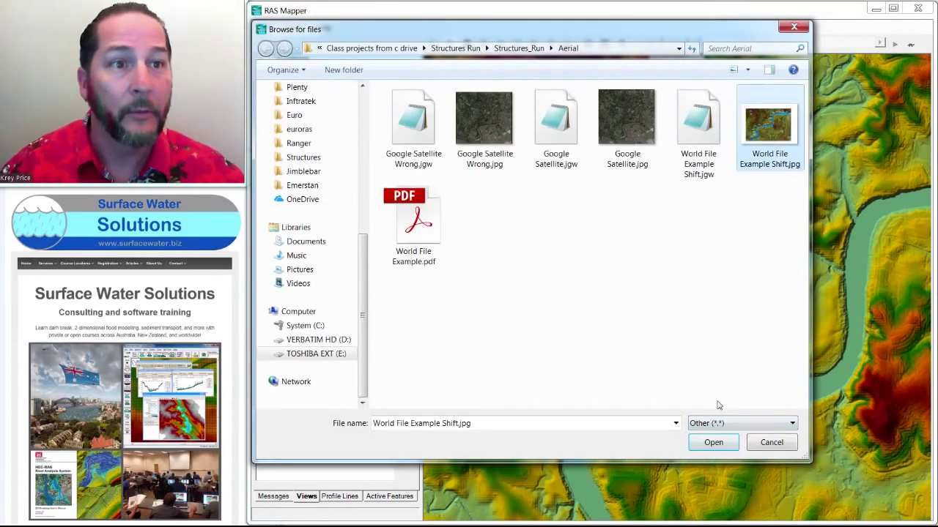
{"action": "left_click", "coordinate": [707, 449]}
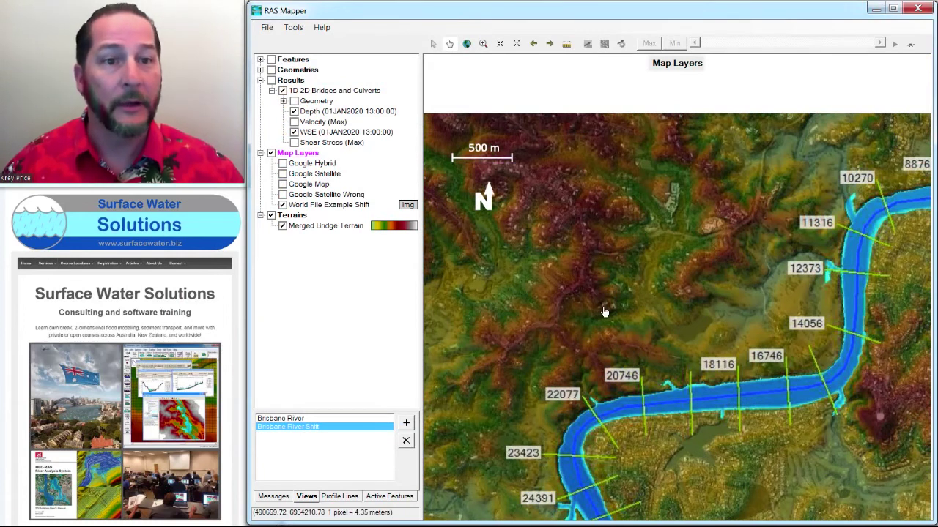
Step: Make the World File Example Shift image about half transparent in its layer properties
{"action": "left_click_drag", "start_coordinate": [640, 324], "coordinate": [647, 284]}
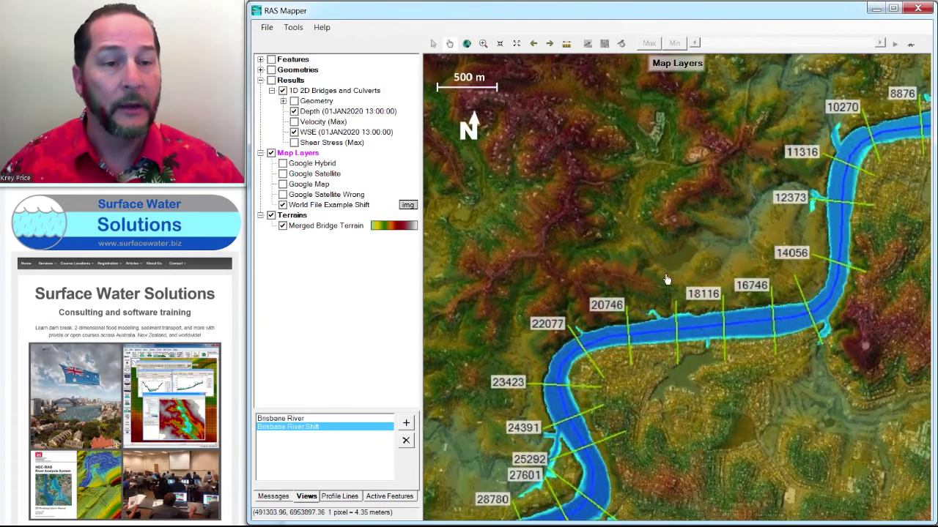
{"action": "scroll", "coordinate": [652, 290], "scroll_direction": "down", "scroll_amount": 2}
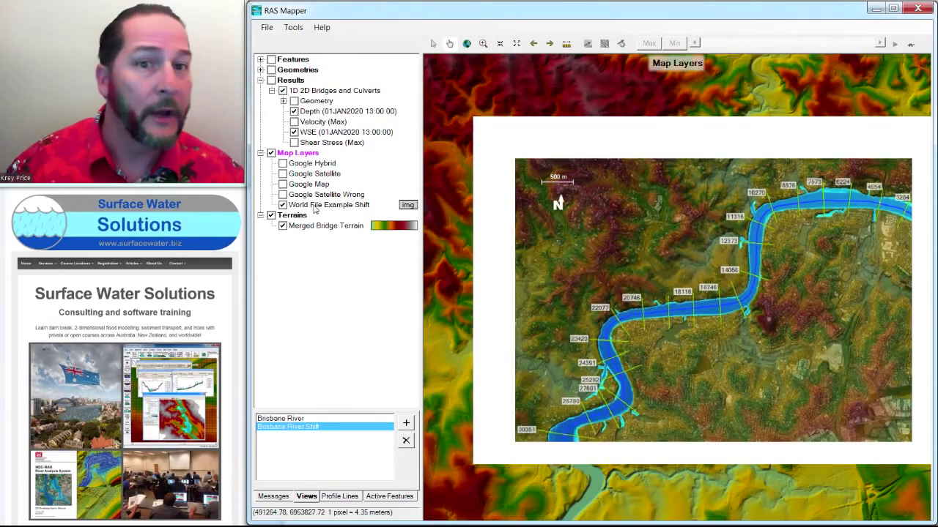
{"action": "left_click", "coordinate": [318, 206]}
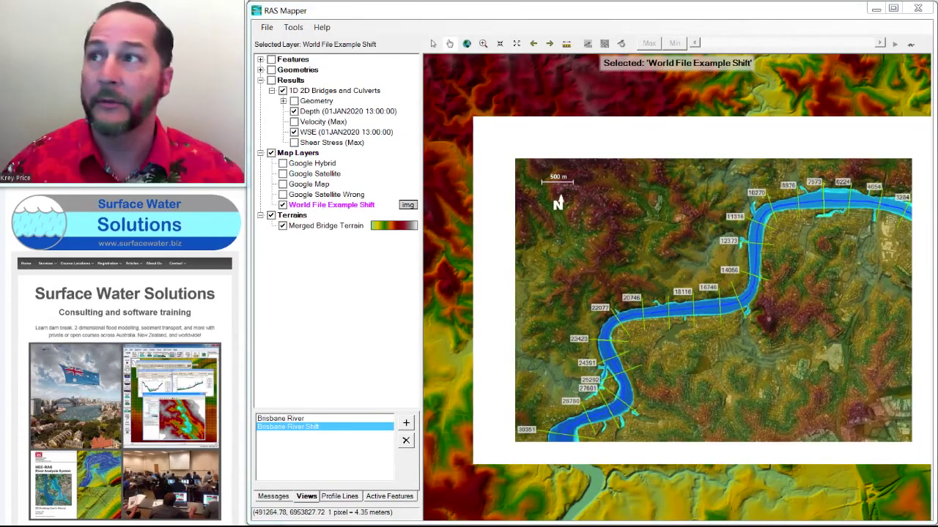
{"action": "double_click", "coordinate": [318, 206]}
{"action": "left_click_drag", "start_coordinate": [678, 89], "coordinate": [530, 89]}
{"action": "left_click", "coordinate": [602, 153]}
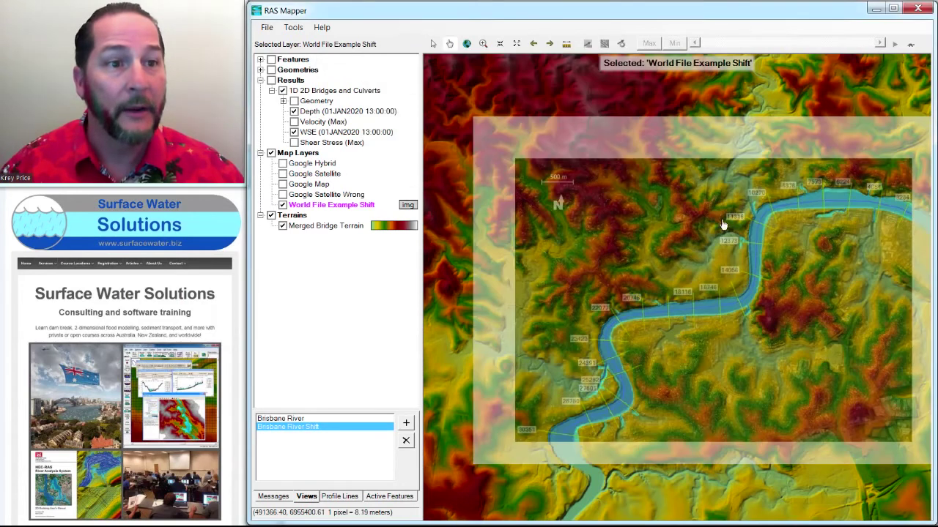
Step: Toggle the image overlay off and on to check its river aligns with the terrain
{"action": "left_click", "coordinate": [283, 206]}
{"action": "left_click", "coordinate": [283, 205]}
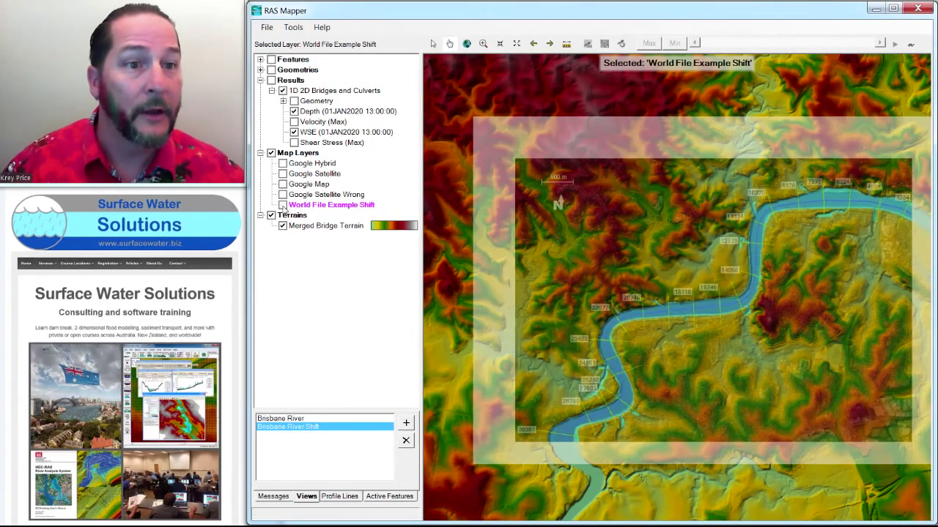
{"action": "left_click", "coordinate": [283, 205]}
{"action": "left_click", "coordinate": [283, 205]}
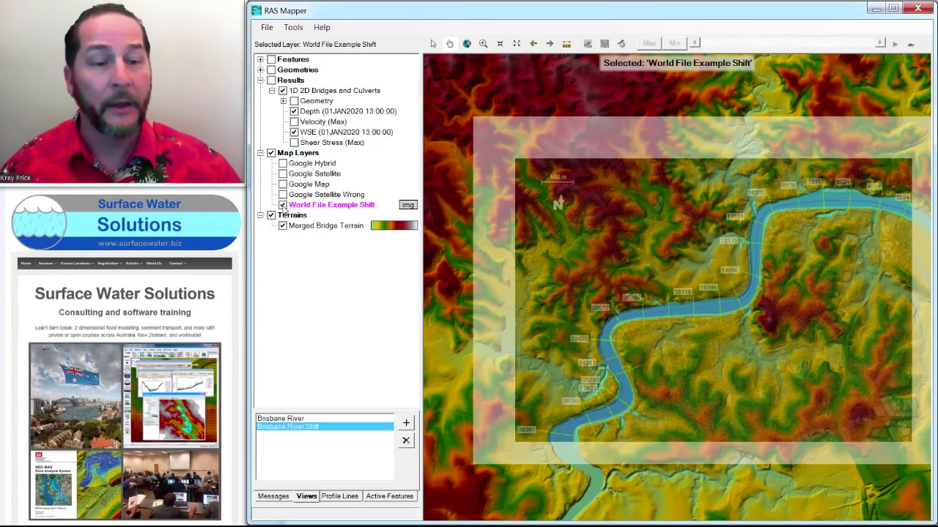
{"action": "left_click", "coordinate": [283, 205]}
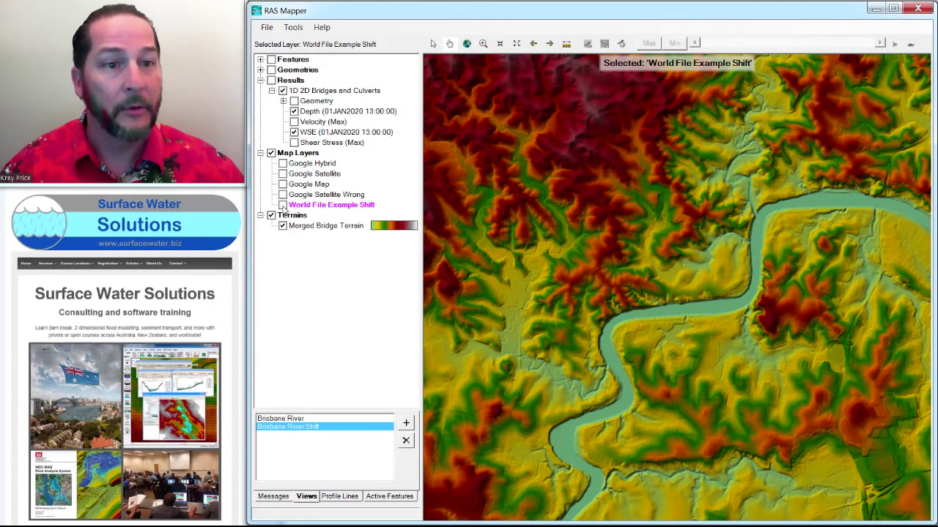
{"action": "left_click", "coordinate": [283, 206]}
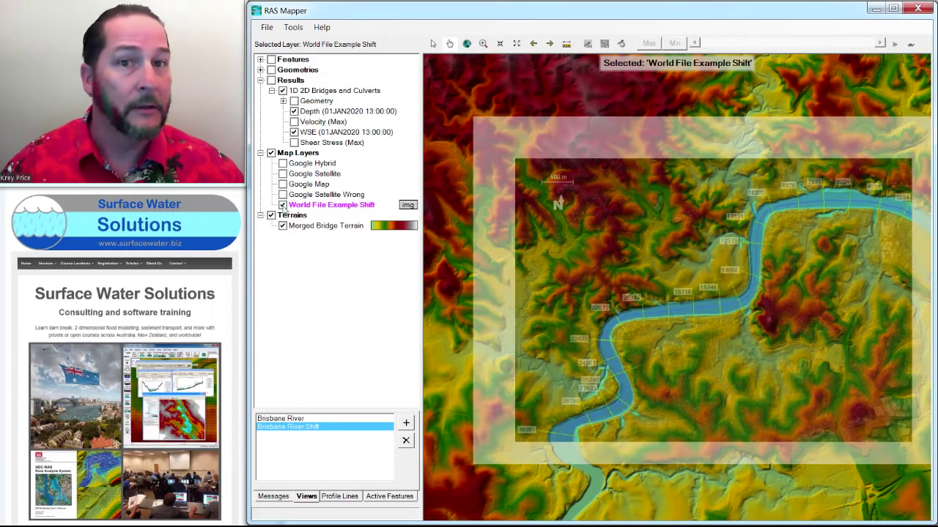